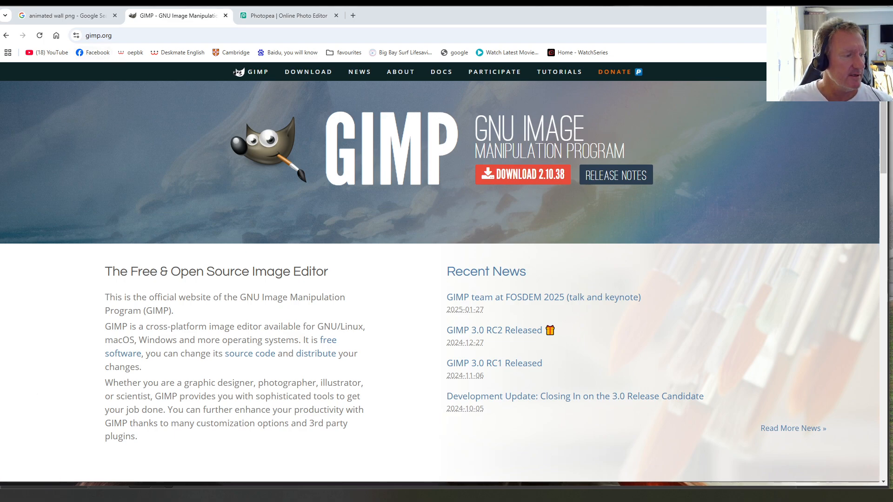
Check the "animated wall png" search results in the browser and return to GIMP.
key("alt+Tab")
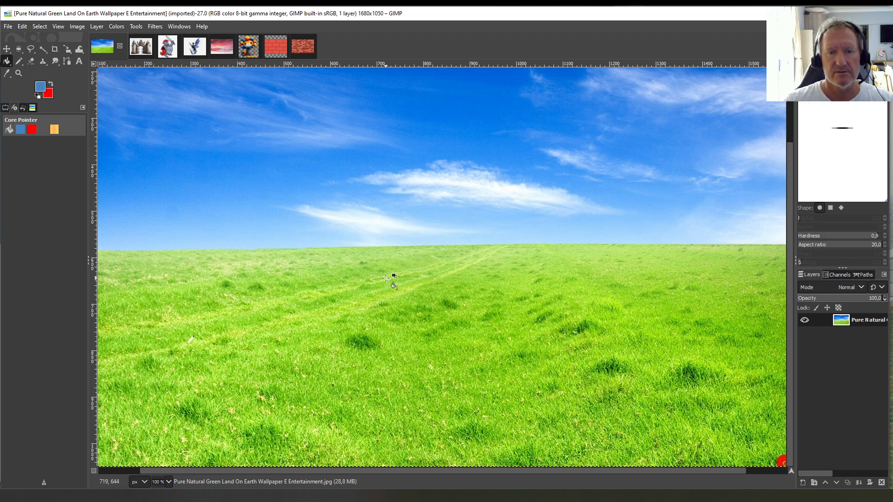
key("alt+Tab")
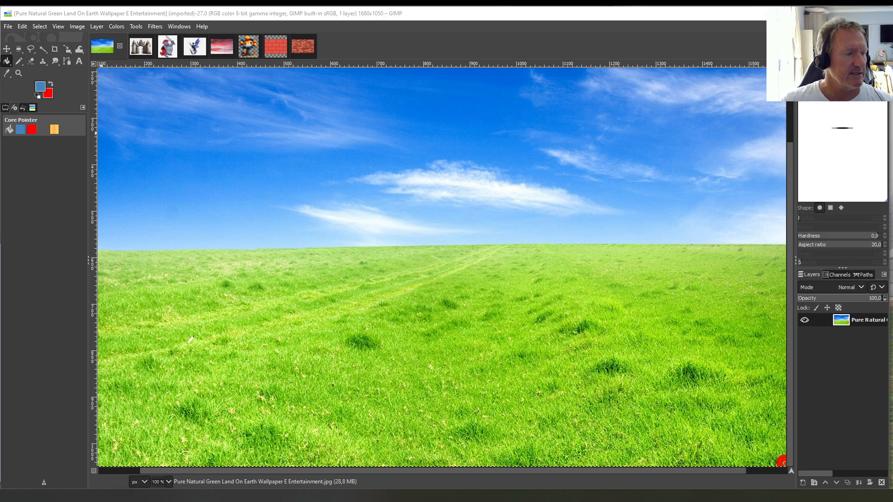
left_click(82, 21)
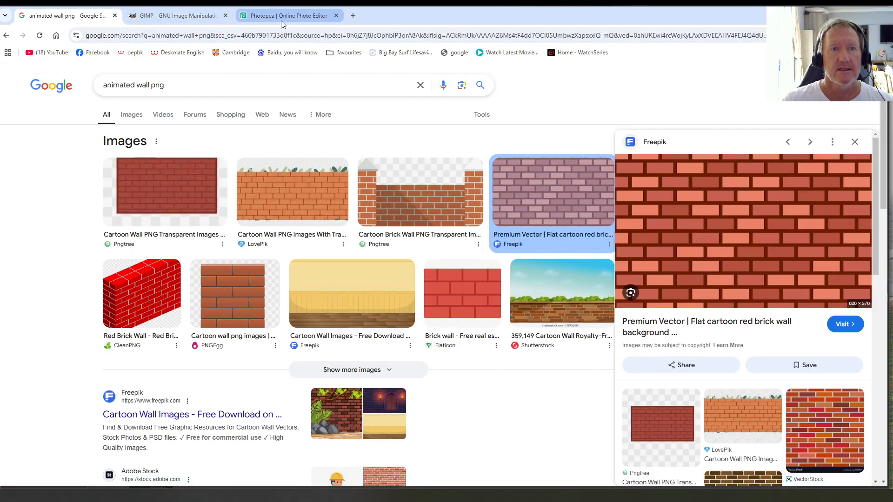
key("alt+Tab")
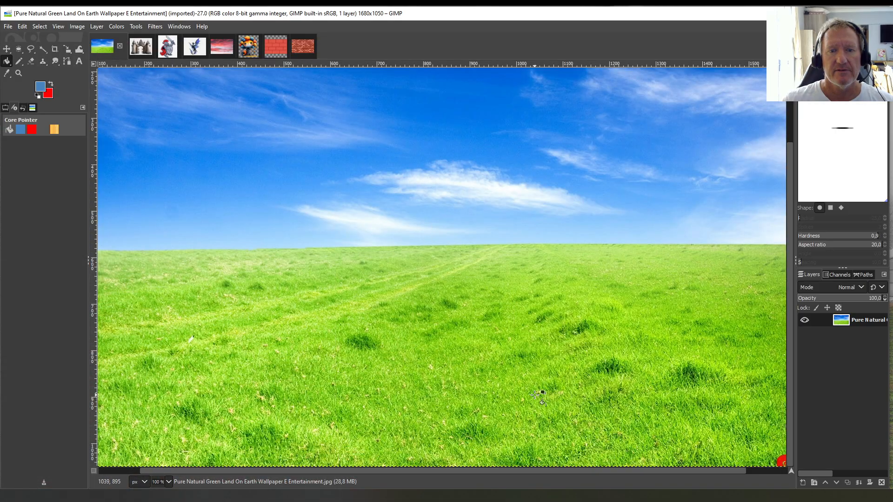
Look through the open castle, character, dragon, sky and brick wall images, and return to the green field image.
left_click(141, 47)
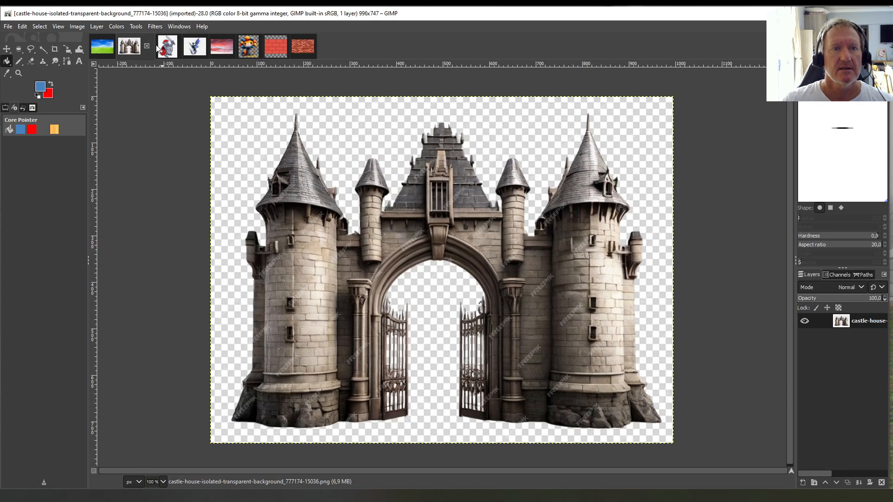
left_click(166, 46)
left_click(194, 46)
left_click(249, 46)
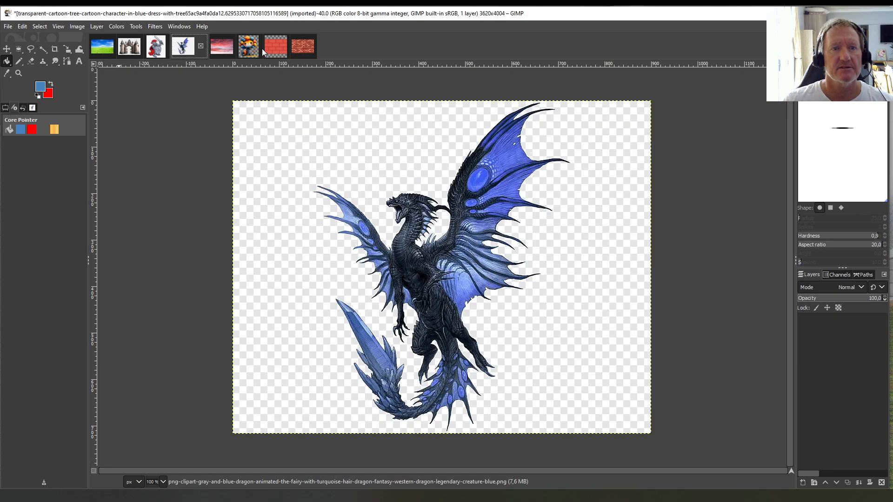
left_click(220, 46)
left_click(269, 45)
left_click(297, 45)
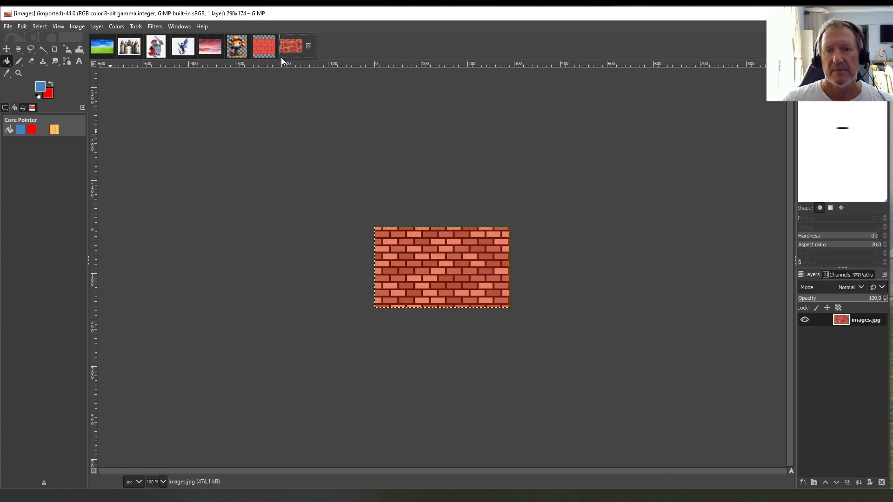
left_click(100, 44)
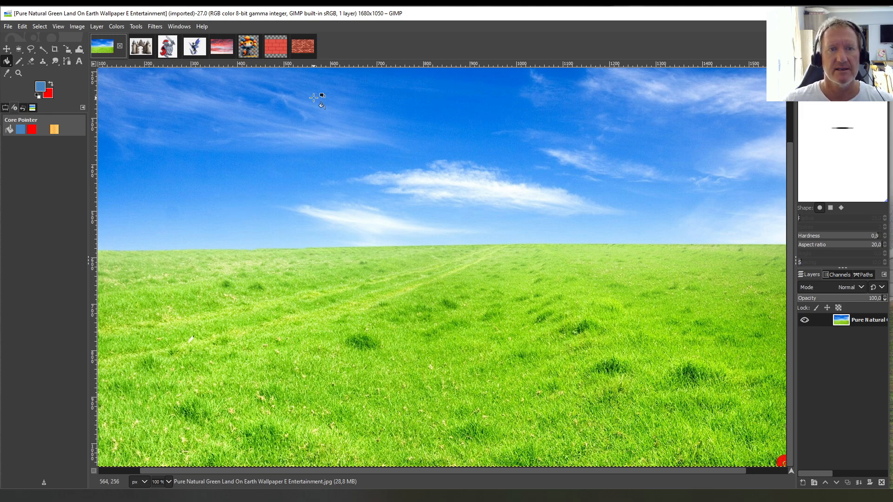
Open the 8123005.png brick wall image and set the foreground colour to light brick red d7745f.
left_click(303, 48)
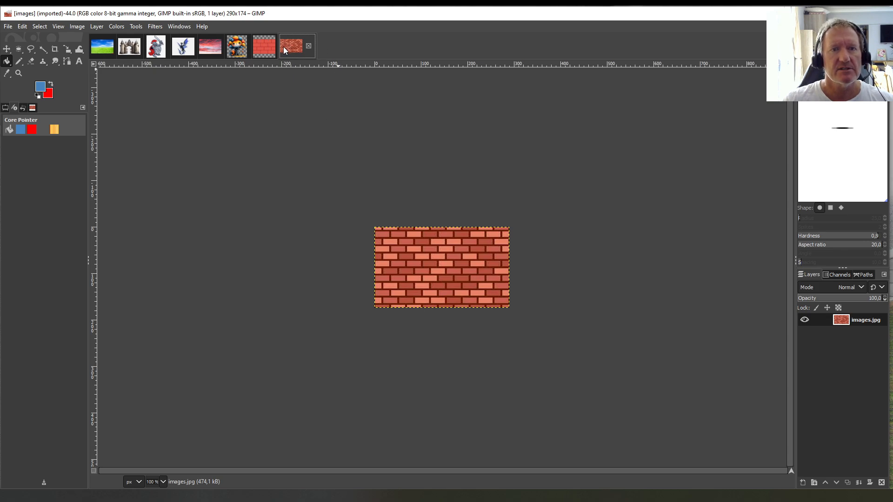
left_click(265, 48)
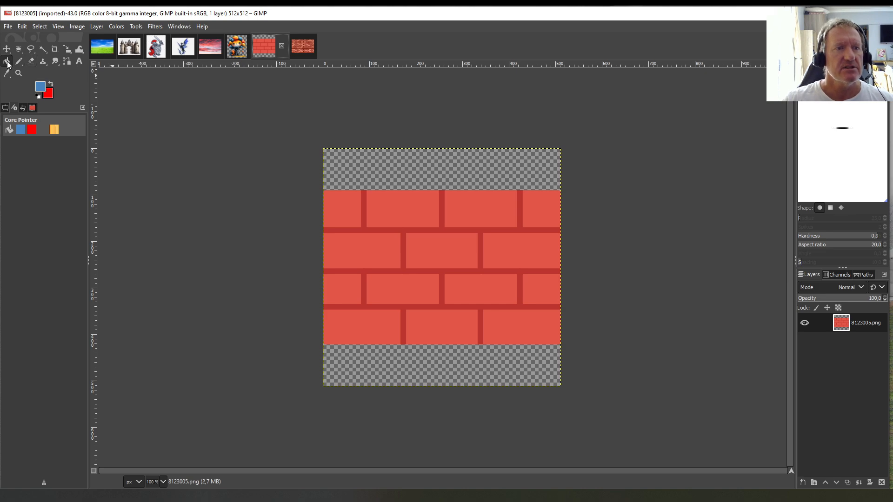
left_click(40, 90)
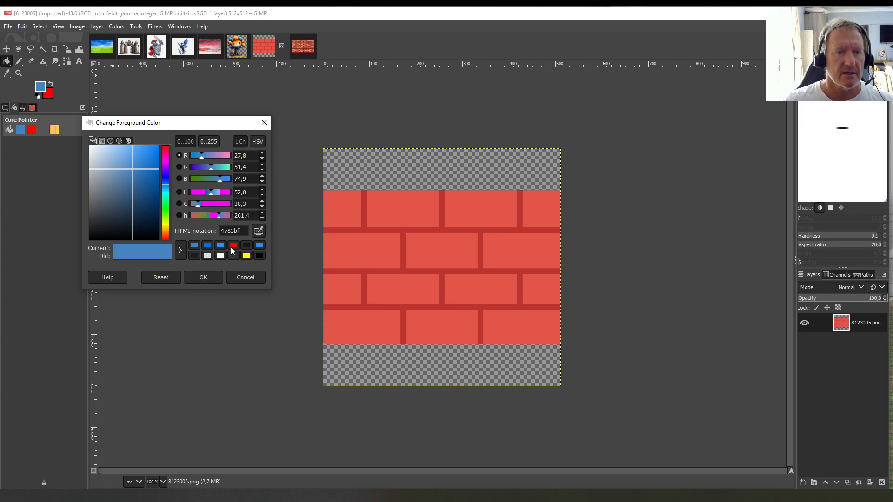
left_click(166, 238)
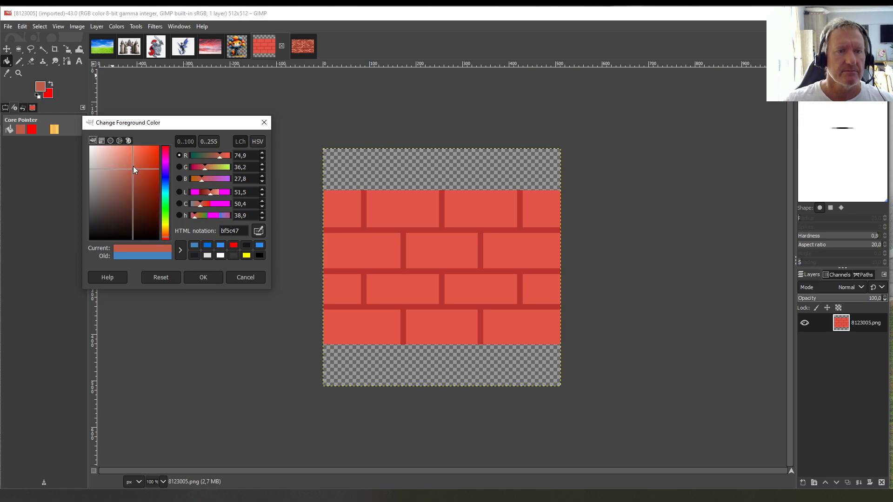
mouse_move(133, 166)
left_mouse_down()
mouse_move(147, 149)
mouse_move(128, 161)
left_mouse_up()
left_click(203, 277)
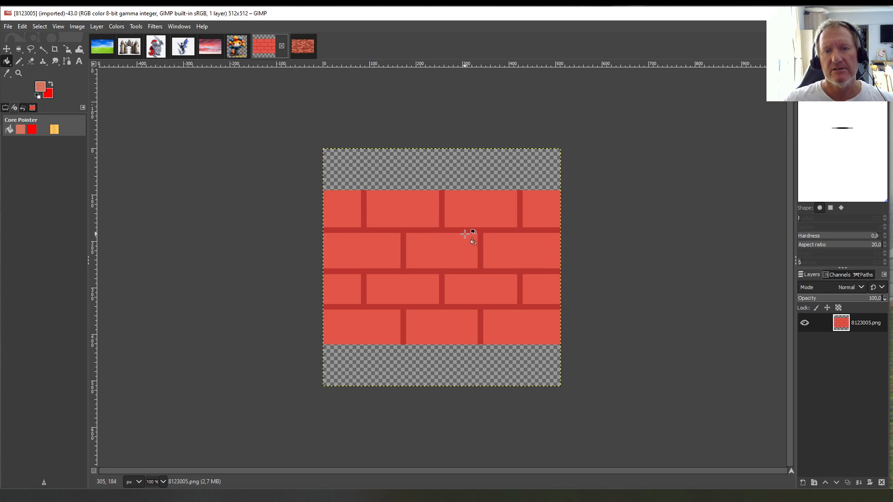
Scribble on the top row's second brick, and bucket-fill the second row's middle brick, third row's third brick and bottom row's first brick.
left_click(19, 62)
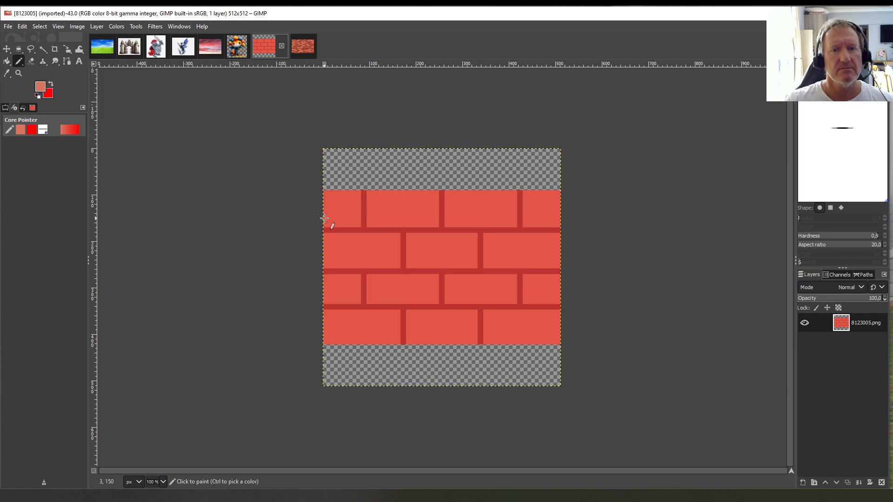
mouse_move(379, 203)
left_mouse_down()
mouse_move(417, 211)
mouse_move(419, 224)
left_mouse_up()
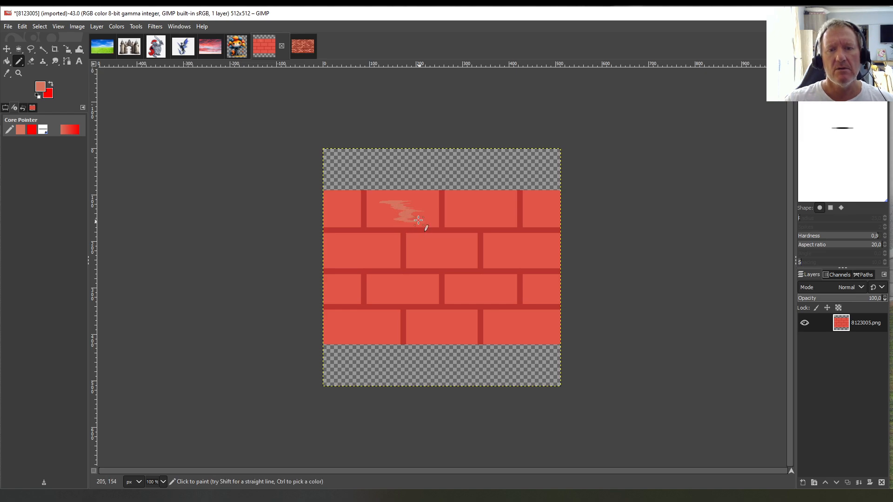
left_click(7, 62)
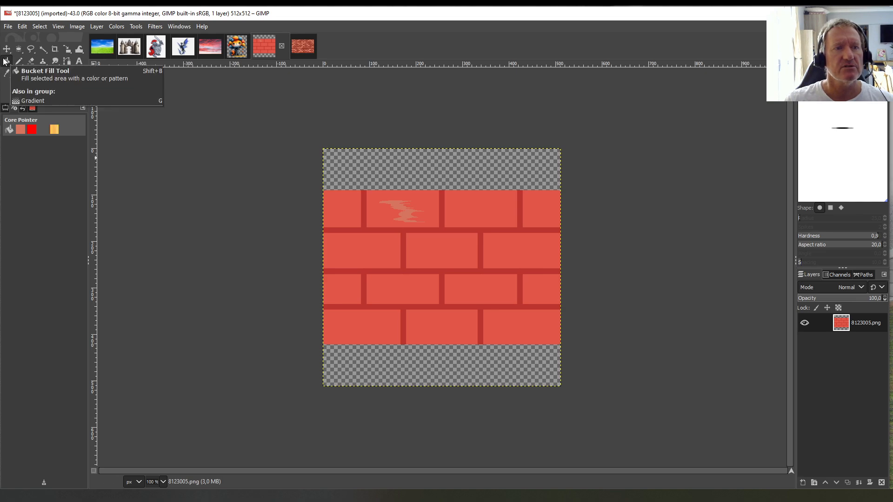
left_click(451, 250)
left_click(483, 294)
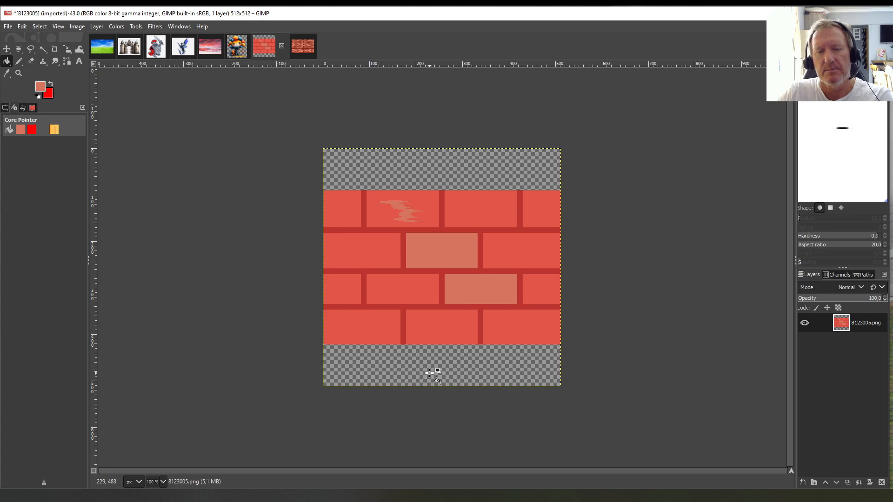
left_click(395, 333)
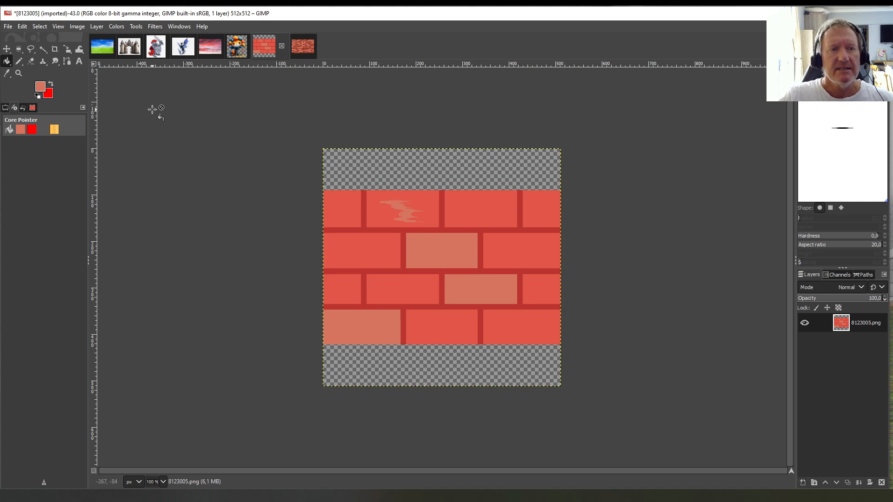
Set the foreground colour to dark red 8d240d and bucket-fill the top row's third brick and the bottom row's middle brick.
left_click(42, 87)
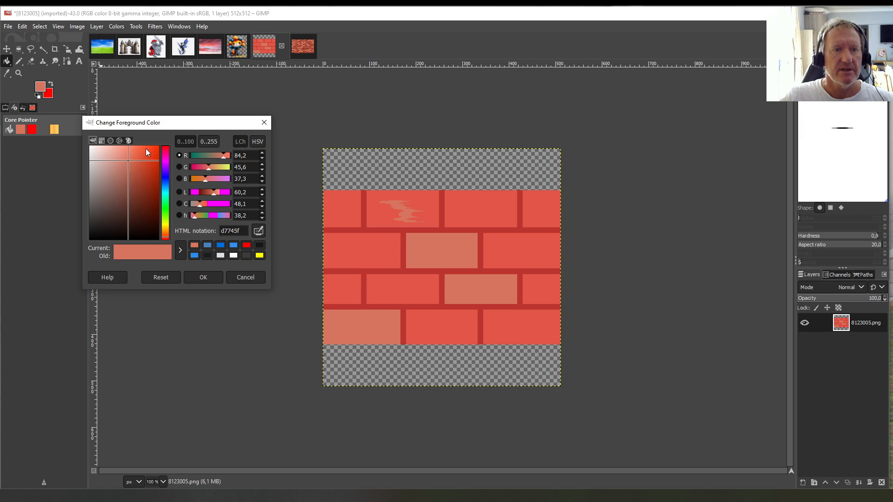
left_click_drag(128, 160, 152, 188)
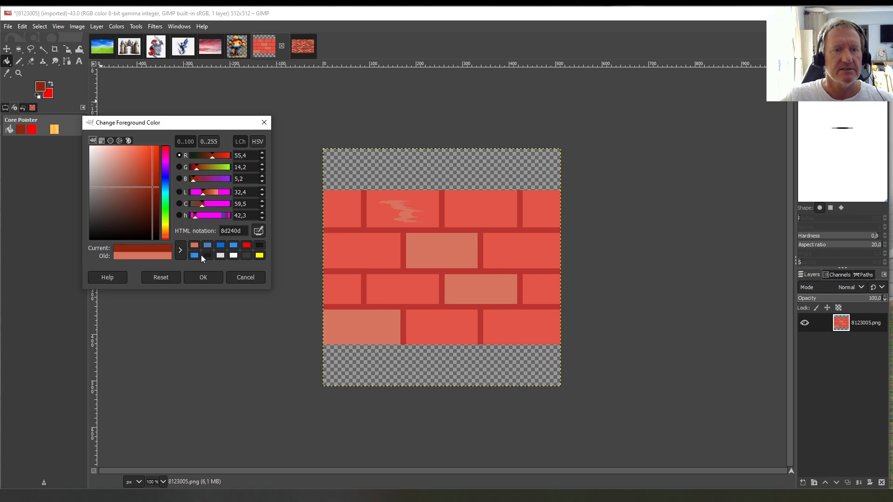
left_click(205, 277)
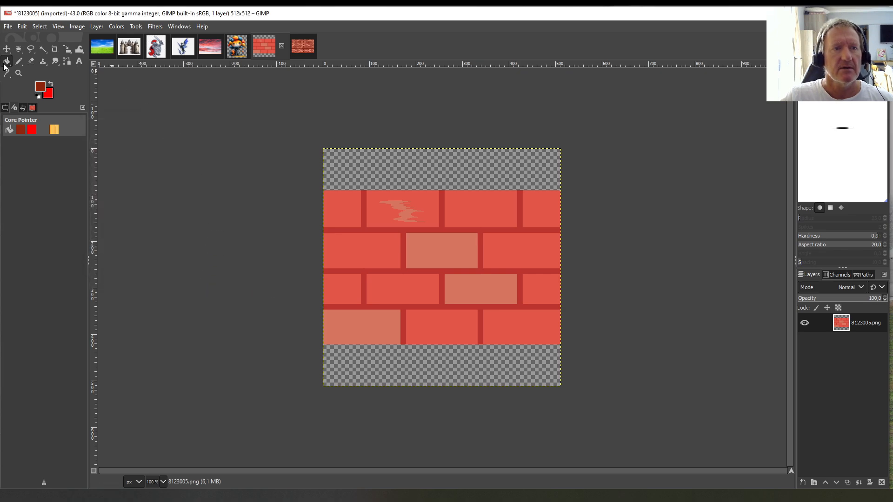
left_click(465, 208)
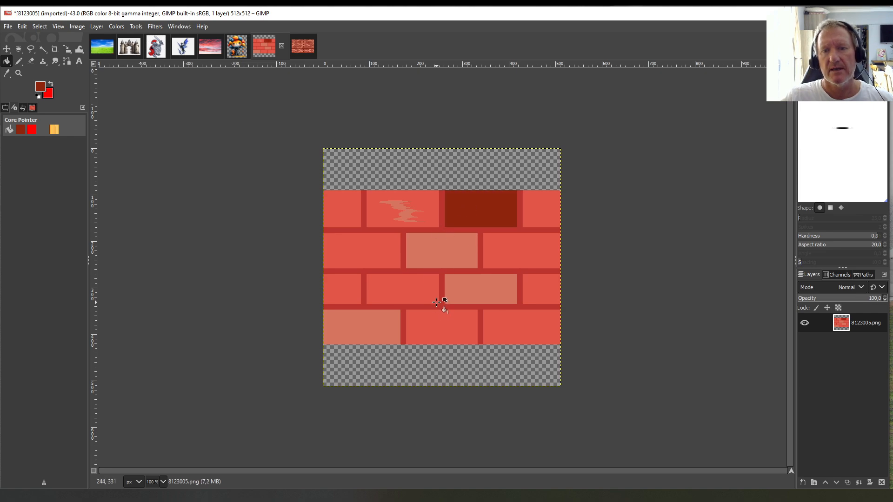
left_click(442, 322)
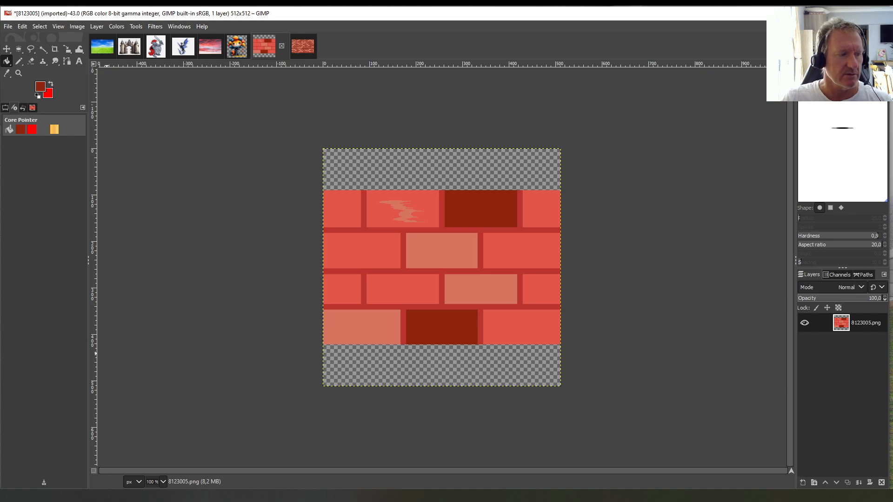
Switch to the browser and search Google for "red hex colours".
key("alt+Tab")
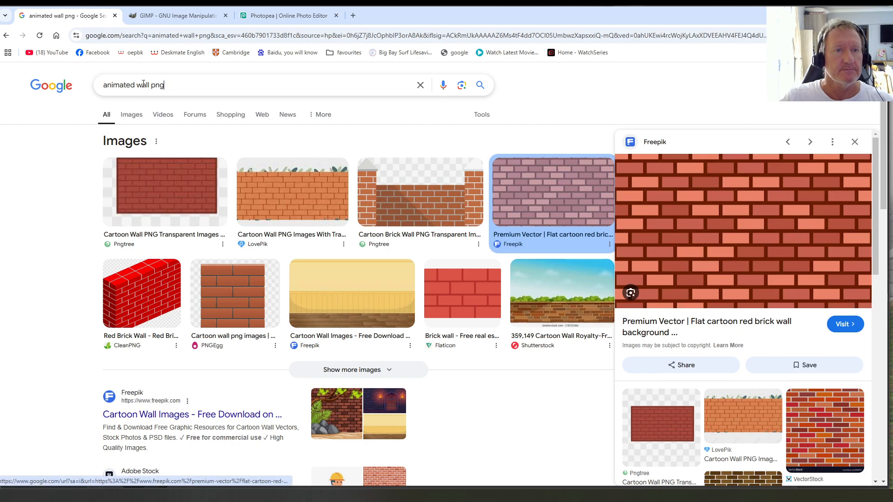
left_click_drag(172, 89, 70, 85)
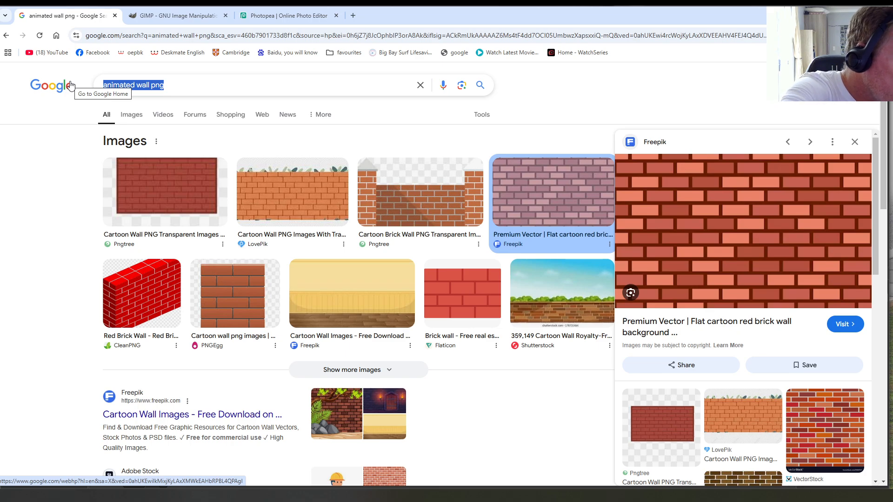
type("red hex")
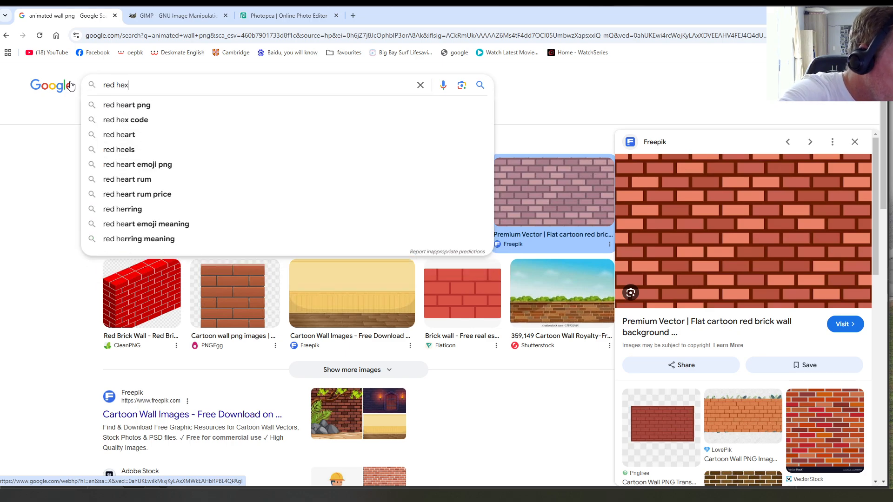
type(" colours")
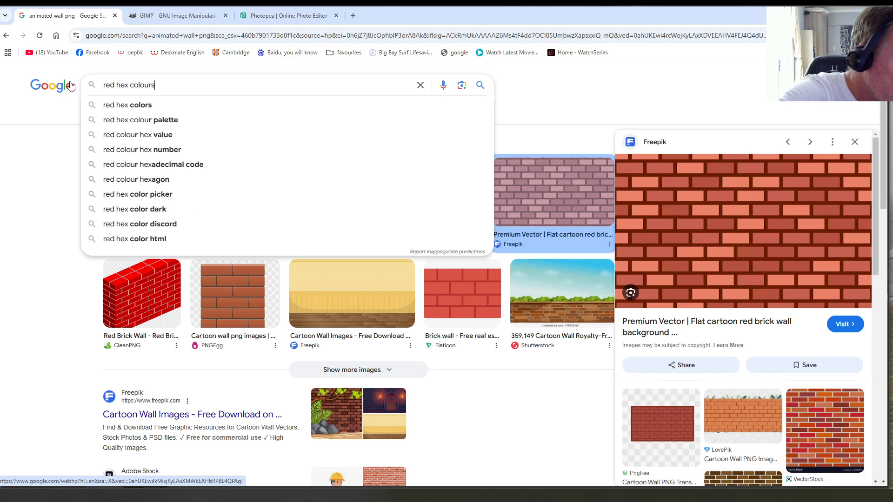
key("Return")
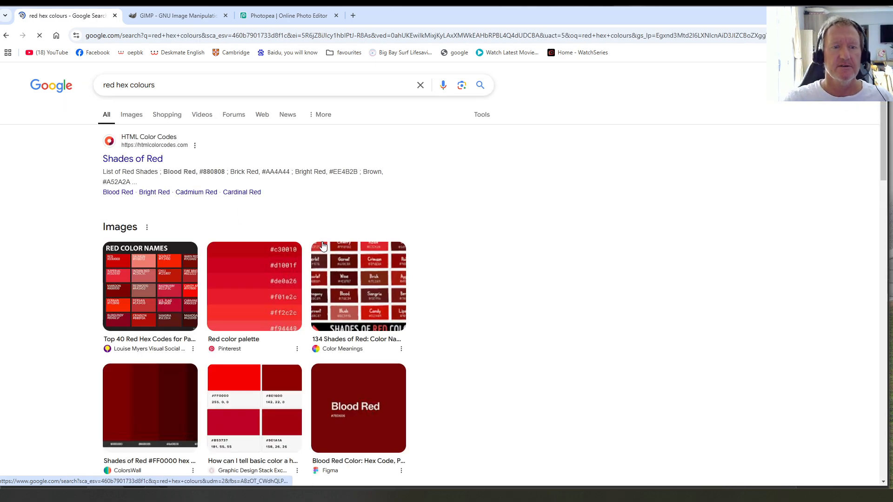
Switch back to GIMP and adjust the foreground colour to the red shade b13f26.
left_click(185, 22)
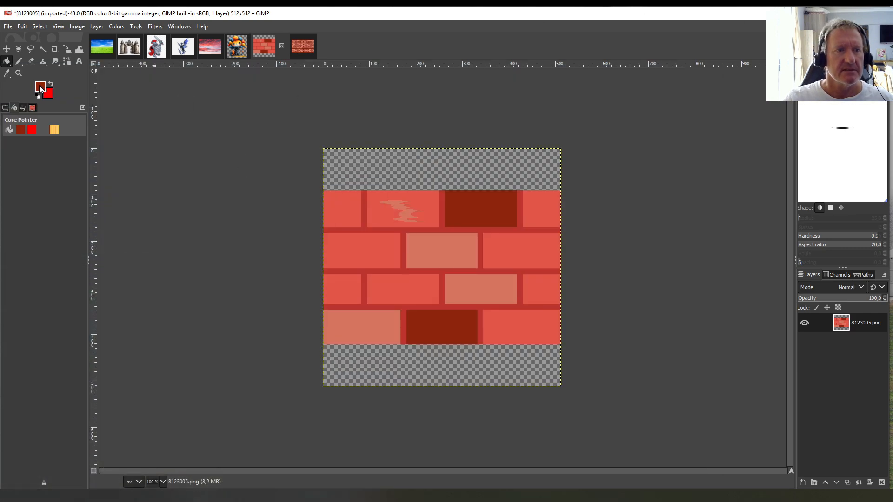
left_click(40, 88)
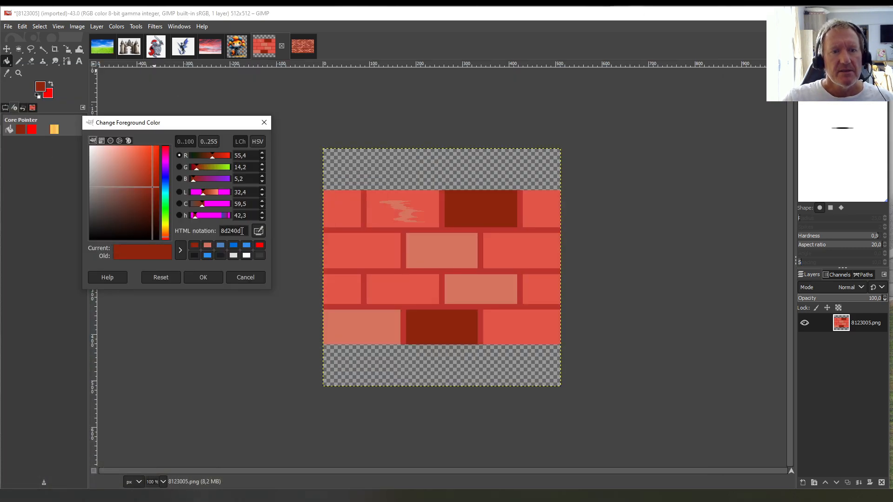
left_click_drag(241, 231, 219, 232)
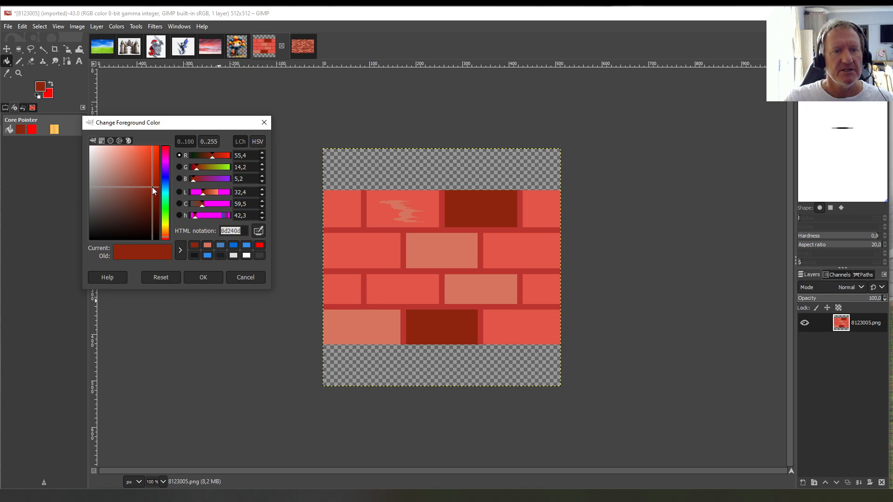
left_click_drag(152, 187, 150, 183)
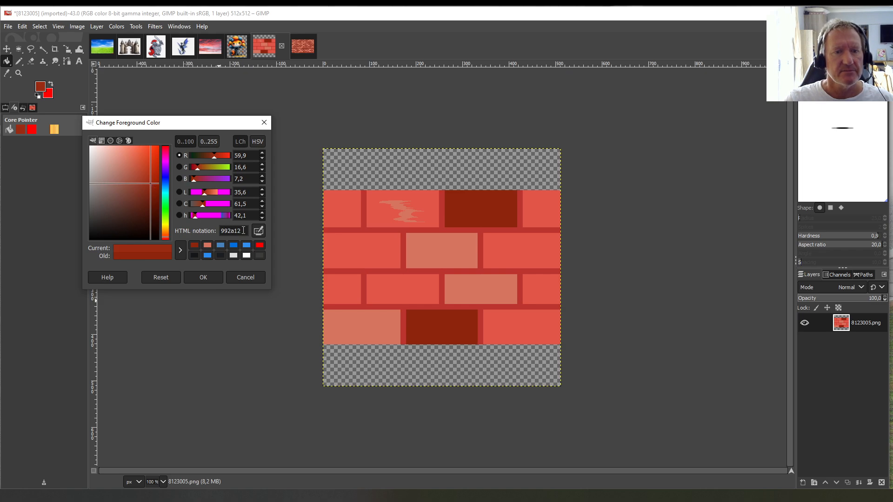
mouse_move(149, 184)
left_mouse_down()
mouse_move(139, 163)
mouse_move(147, 196)
mouse_move(155, 177)
mouse_move(144, 174)
left_mouse_up()
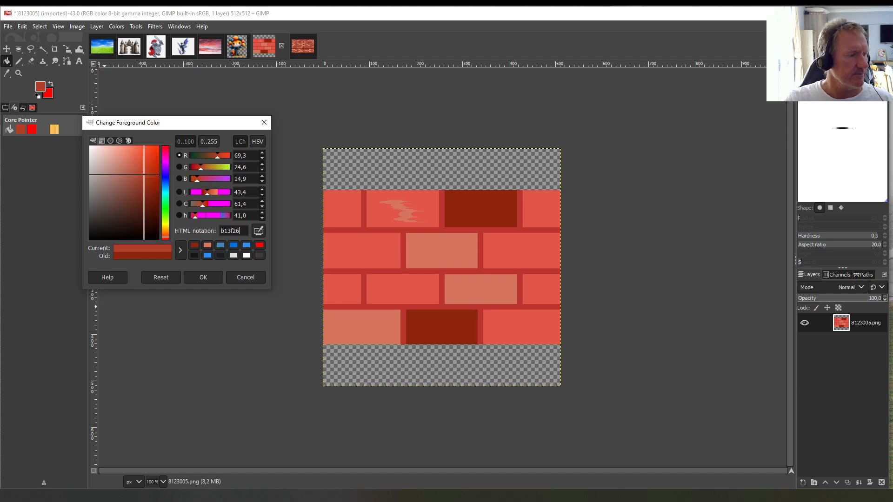
Switch to the browser's "red hex colours" search results and open the Red Color Names chart preview to read its codes.
key("alt+Tab")
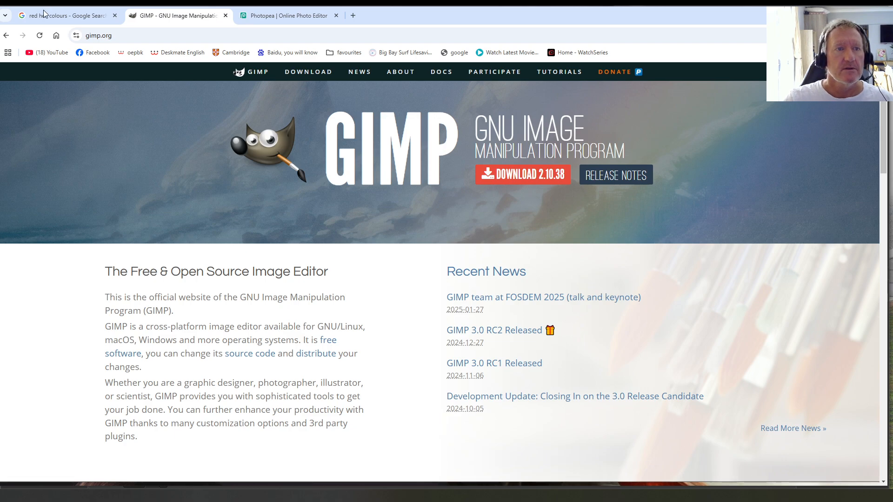
left_click(45, 13)
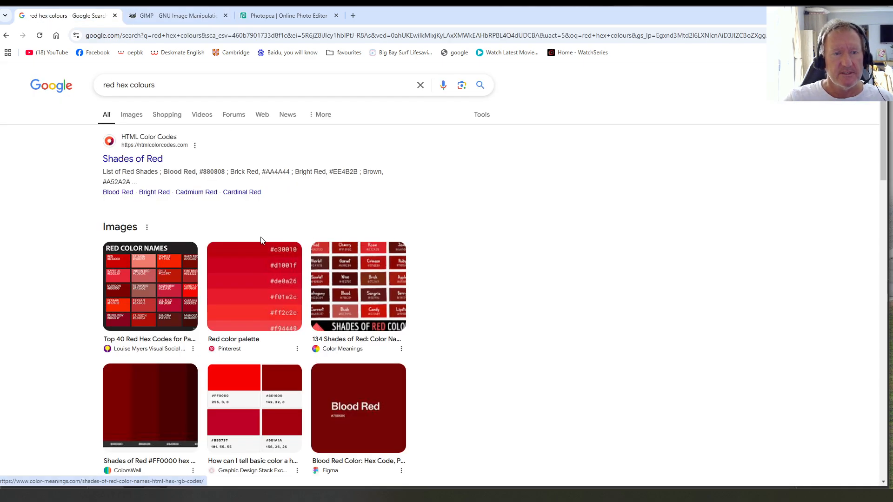
left_click(179, 287)
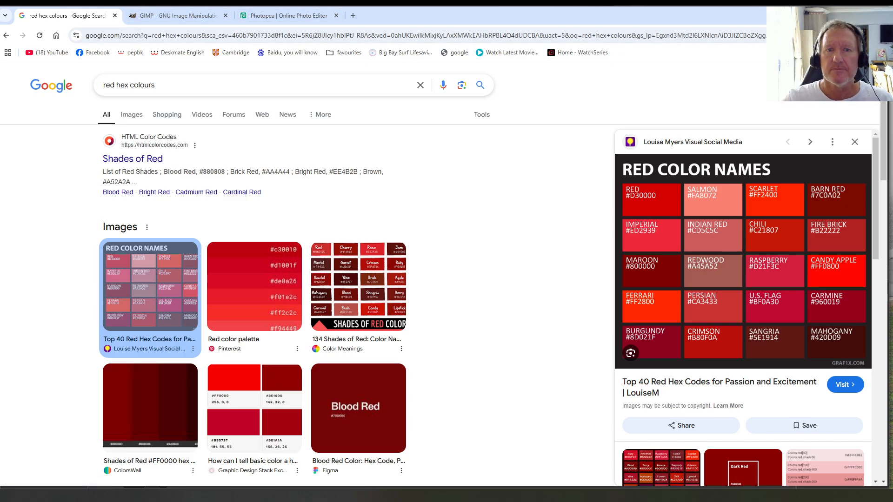
Switch back to GIMP, try to set the foreground colour to 800000, and bucket-fill the second row's first brick.
key("alt+Tab")
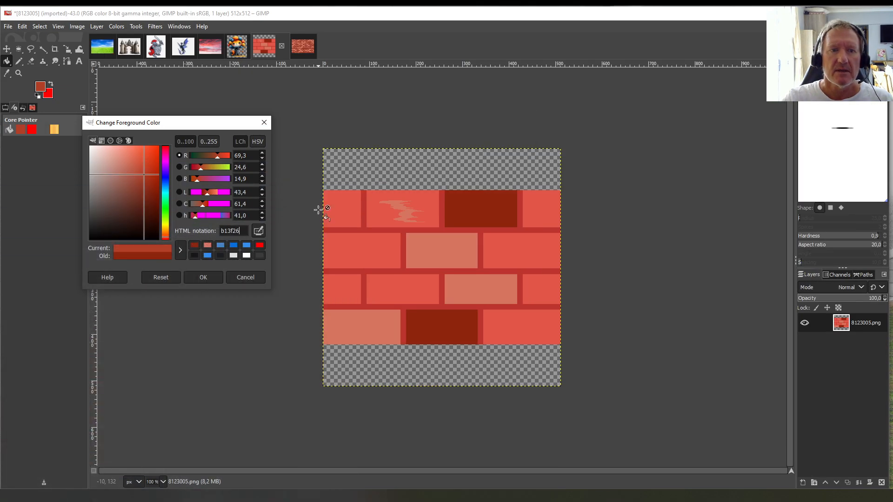
double_click(243, 229)
type("80")
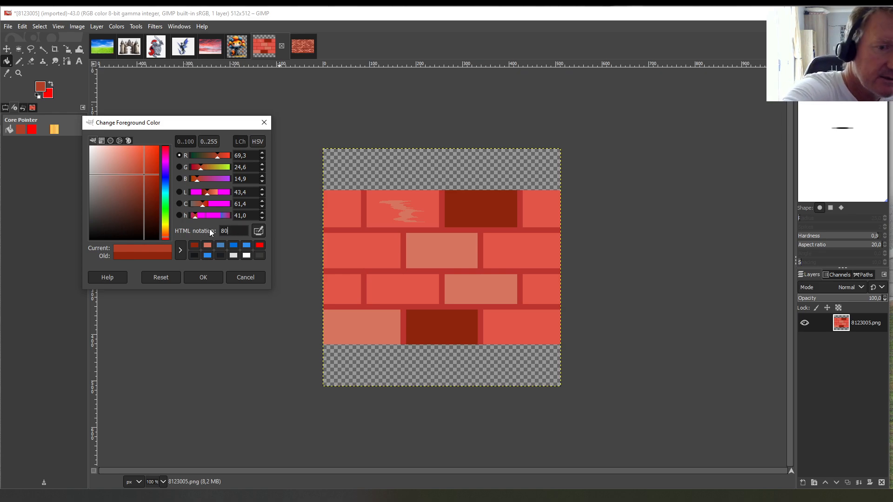
type("00000")
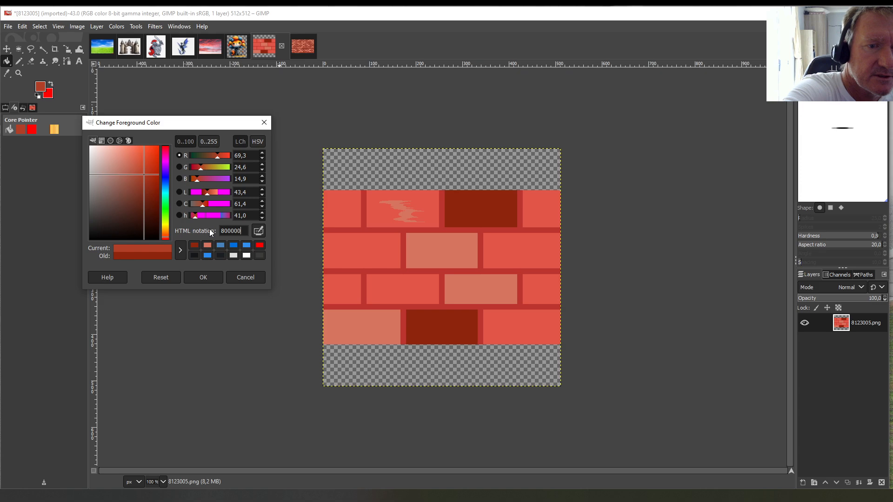
left_click(205, 278)
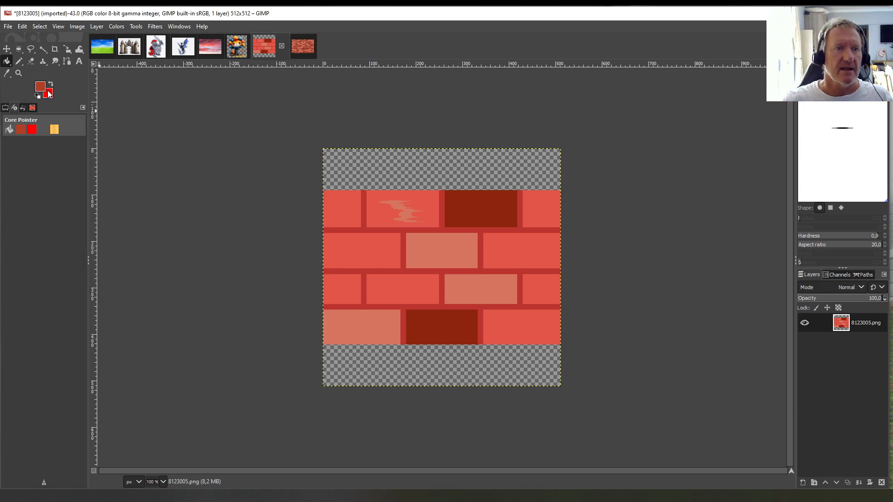
left_click(342, 245)
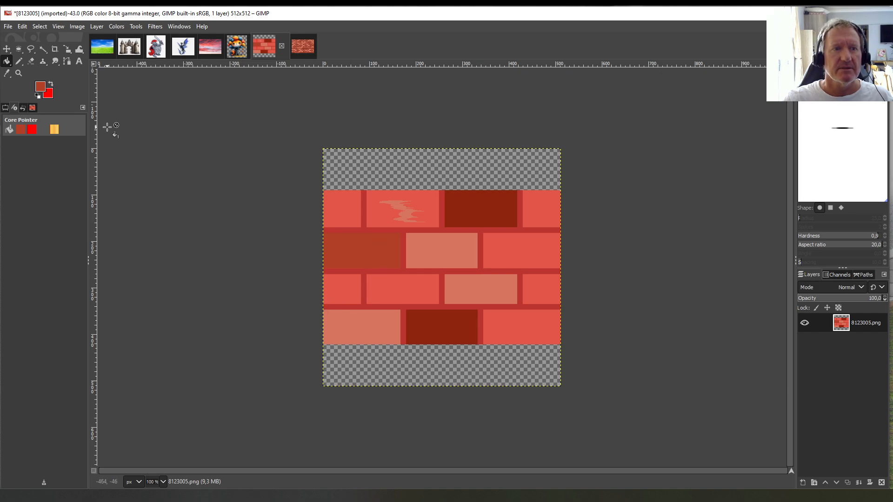
Set the foreground colour to maroon 800000 and bucket-fill the second row's first brick with it.
left_click(40, 87)
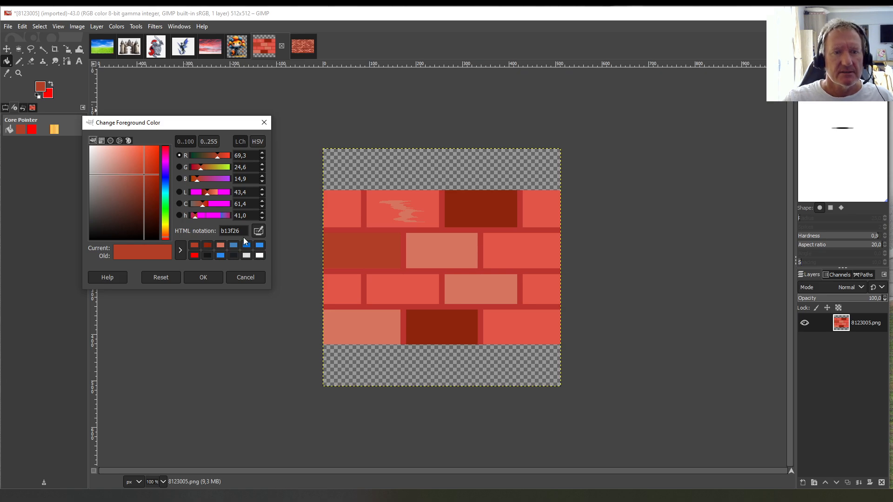
left_click(214, 230)
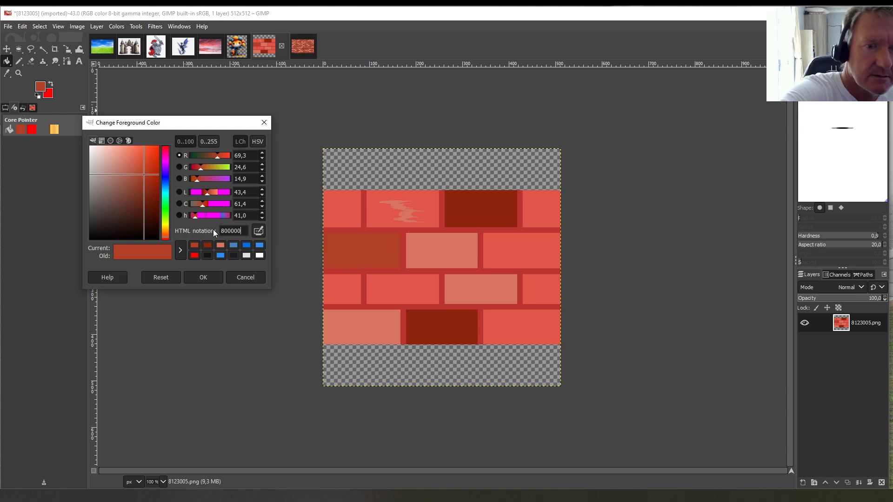
key("Return")
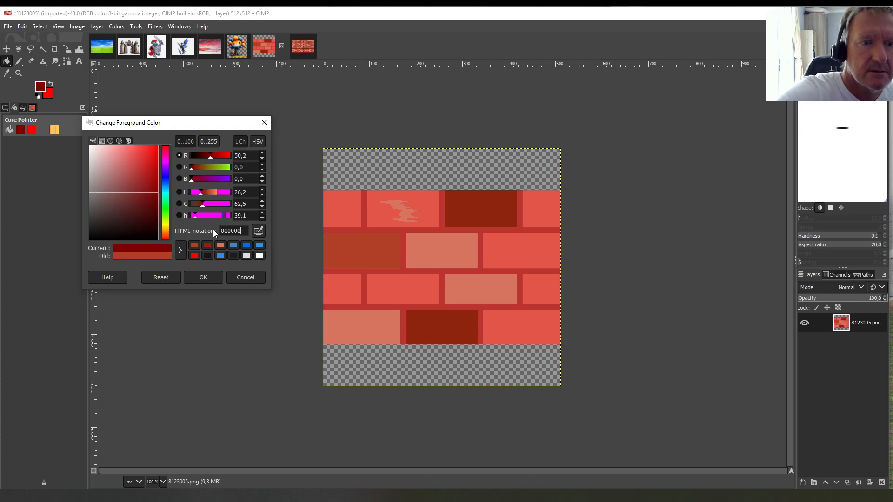
left_click(218, 278)
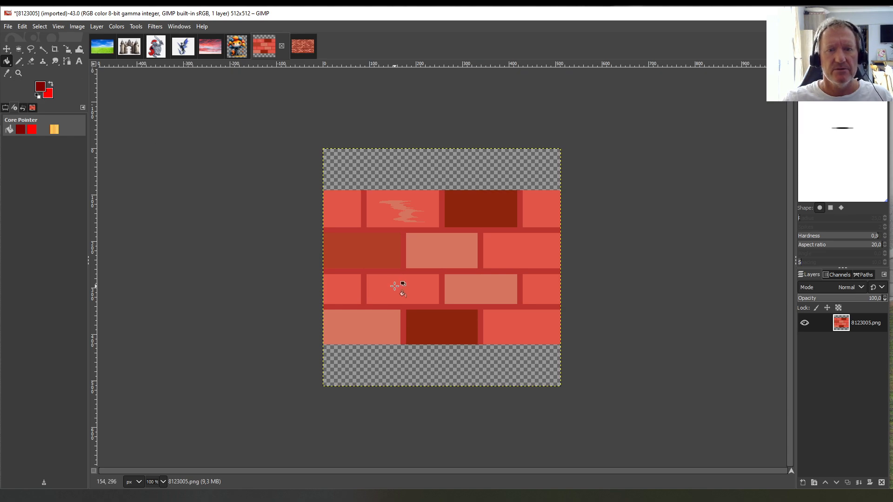
left_click(375, 252)
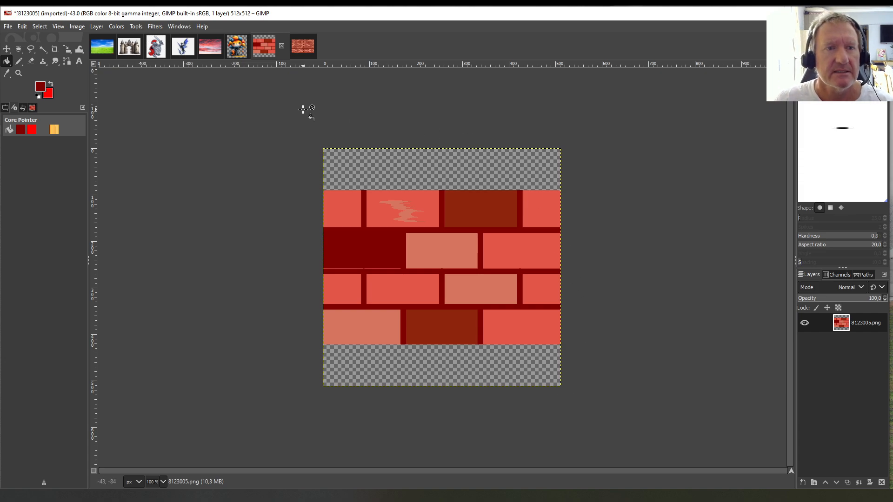
Activate the Color Picker, switch to the browser and save the Red Color Names chart as JPEG red-color-codes-chart in the castle folder.
left_click(10, 73)
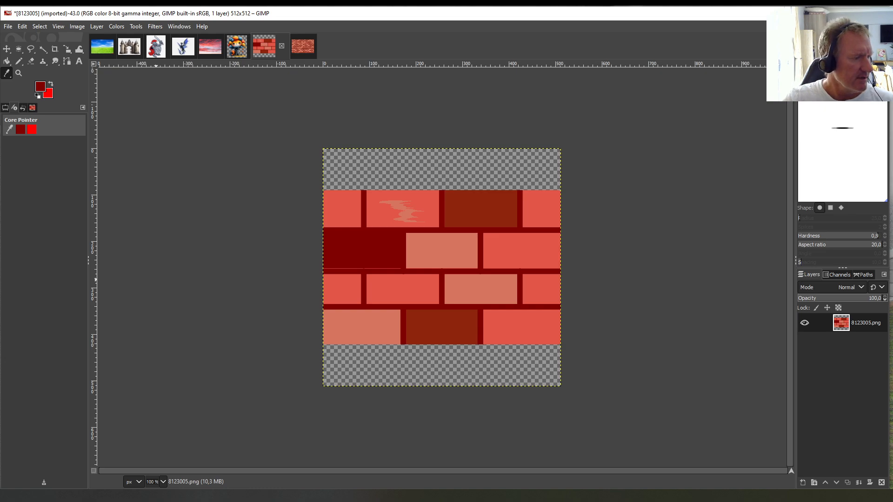
key("alt+Tab")
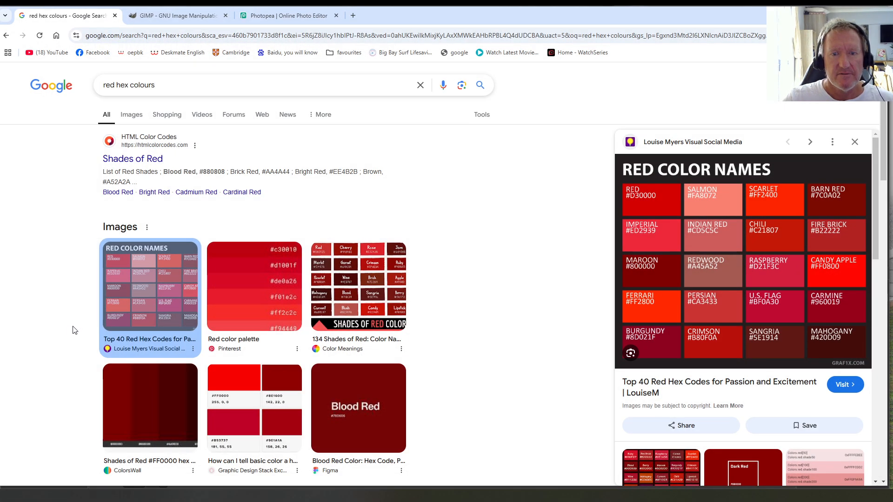
right_click(752, 249)
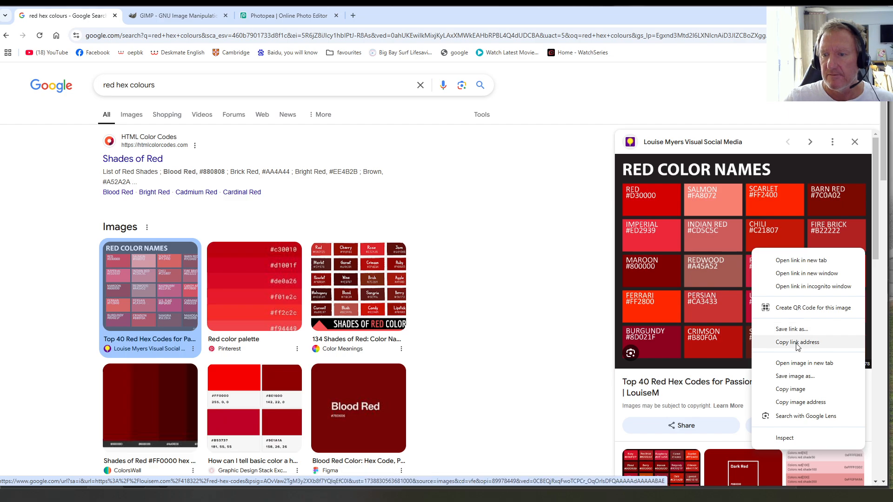
left_click(796, 378)
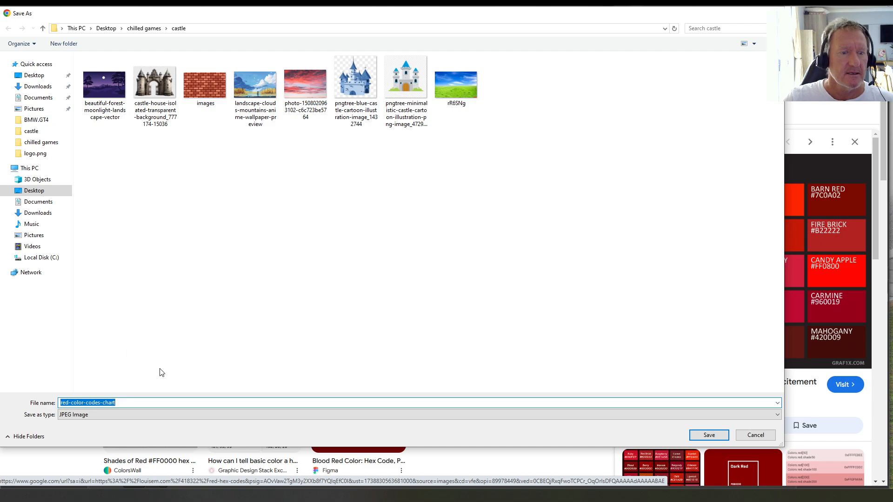
left_click(723, 434)
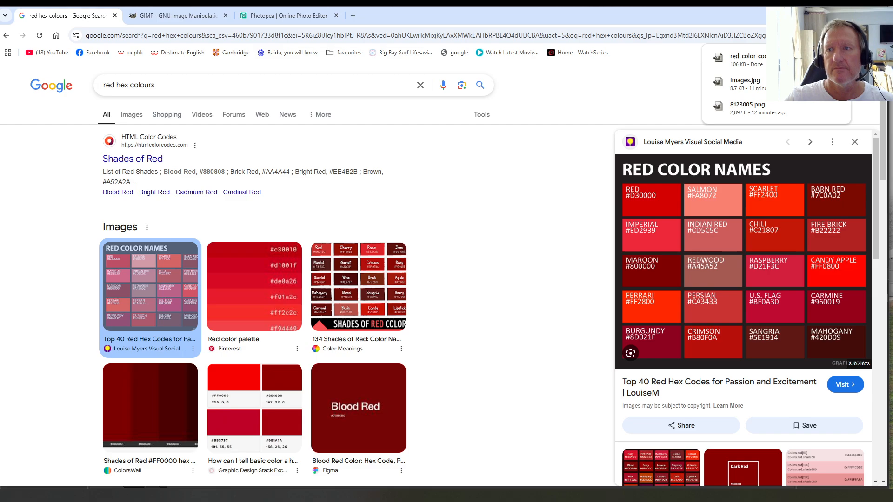
Switch back to GIMP with red-color-codes-chart.jpg open, check the brick wall image, and return to the chart.
key("alt+Tab")
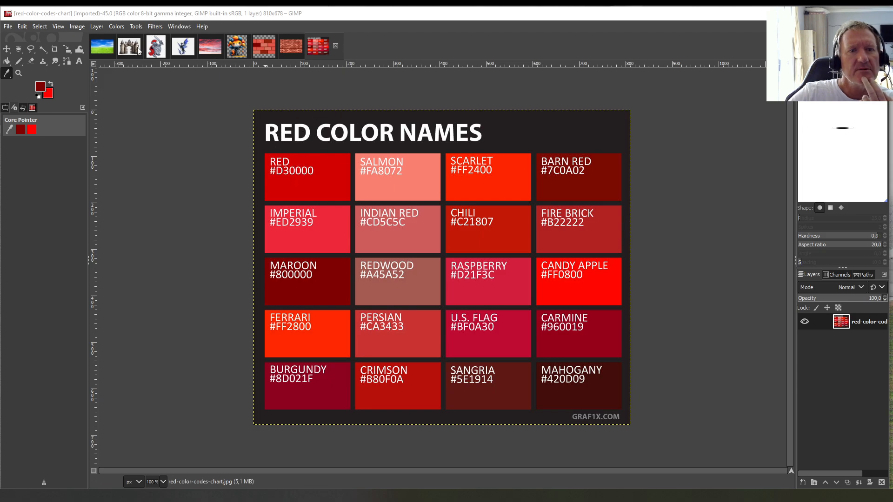
left_click(260, 46)
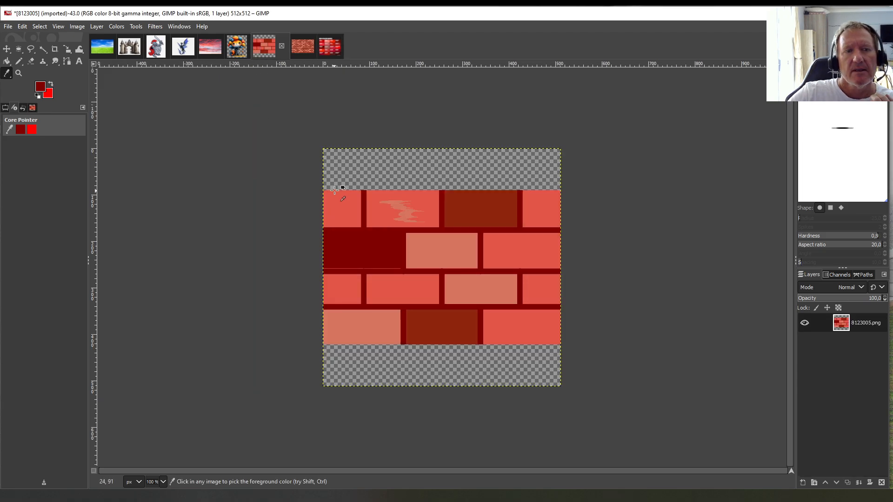
left_click(333, 45)
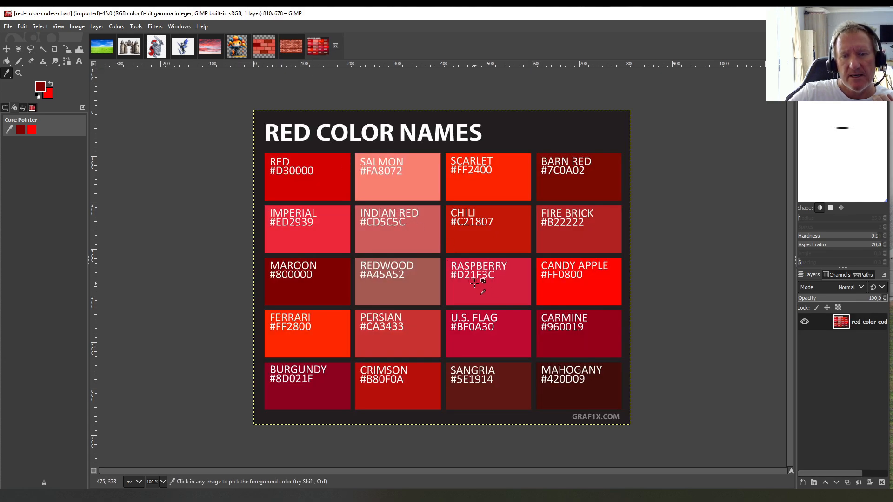
Set the foreground colour to the chart's Raspberry shade, d21f3c.
left_click(42, 87)
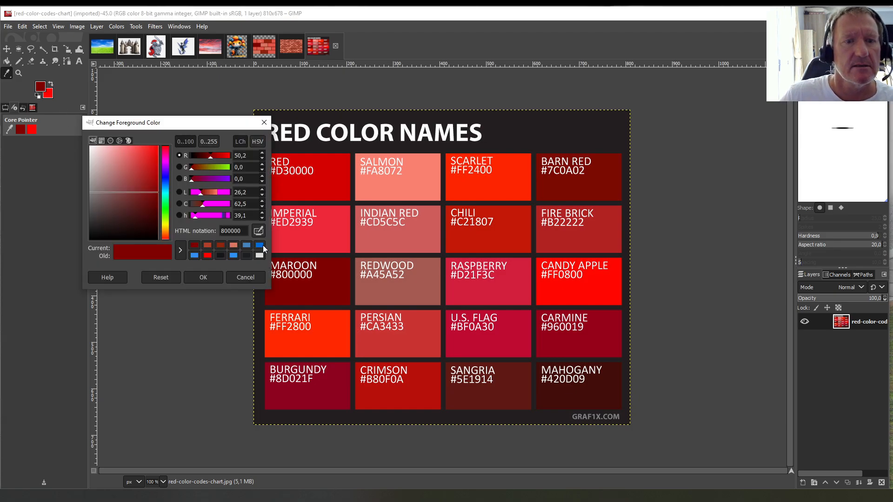
double_click(242, 228)
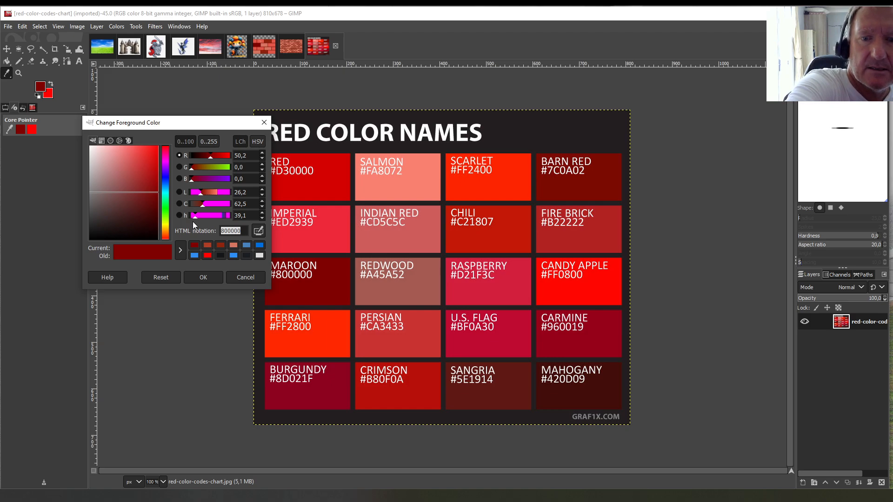
type("d21")
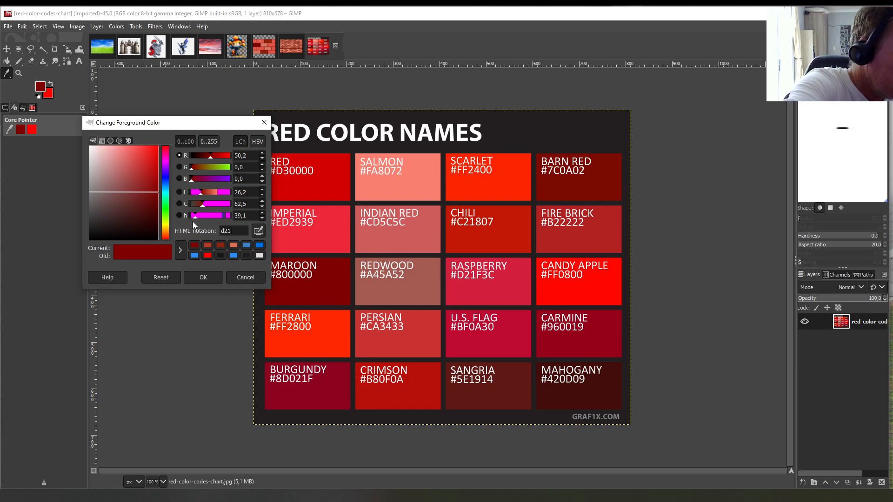
type("fc3")
key("Return")
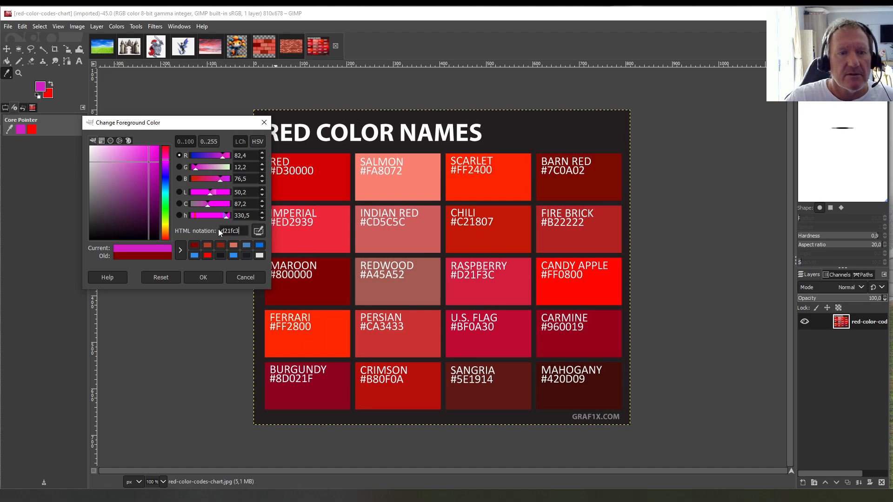
left_click_drag(240, 230, 234, 230)
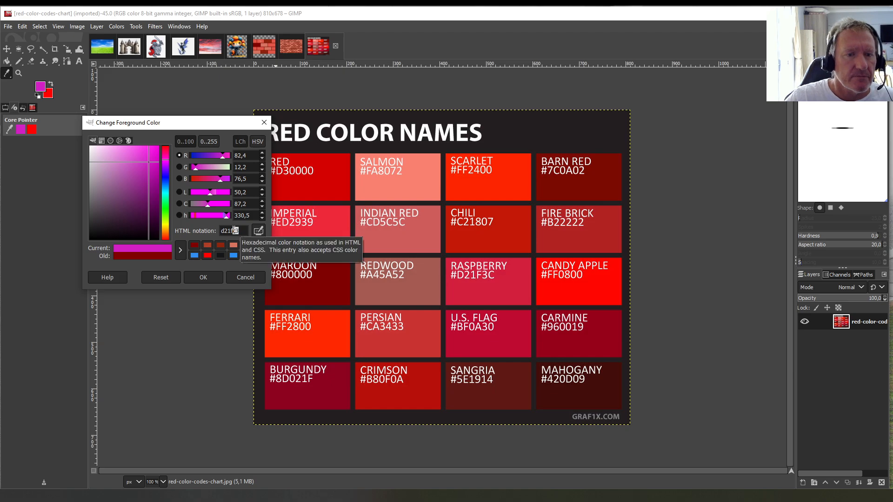
type("3")
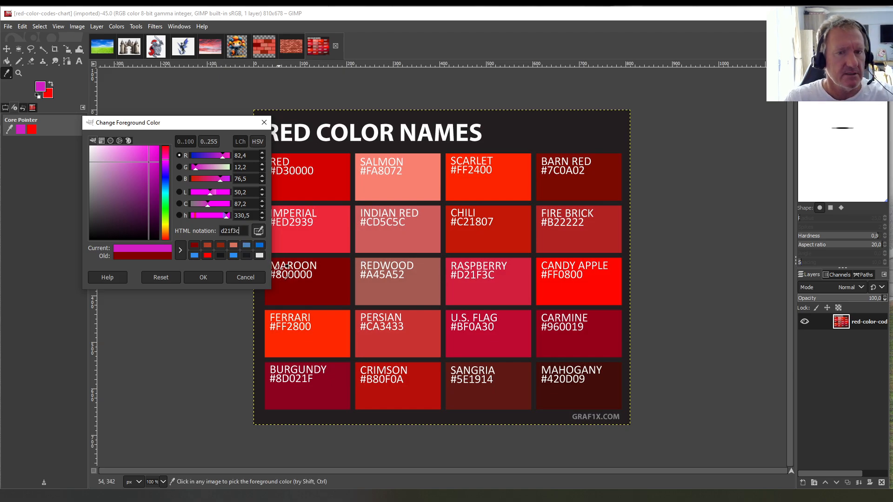
key("Return")
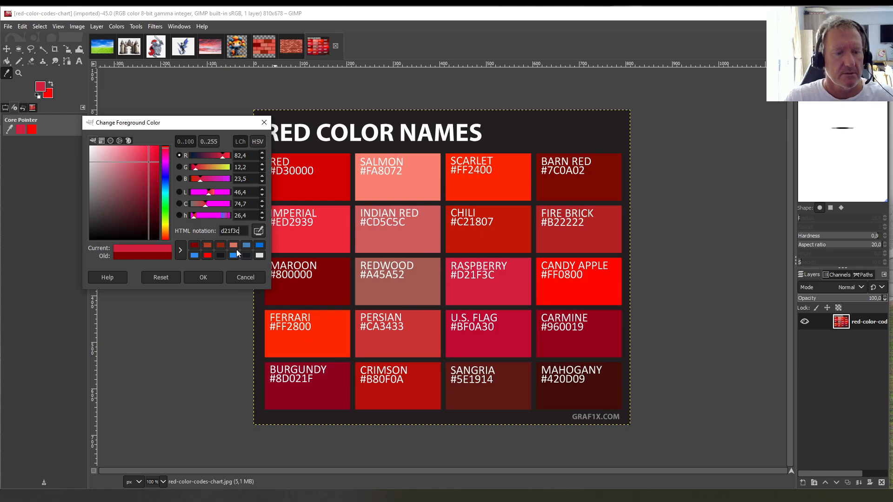
left_click(206, 278)
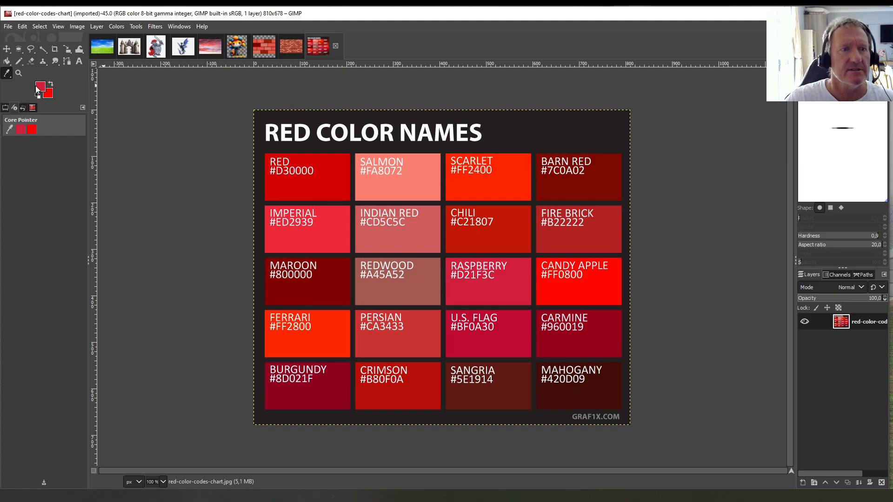
Return to the brick wall image and bucket-fill the last bricks of the second and bottom rows.
left_click(270, 50)
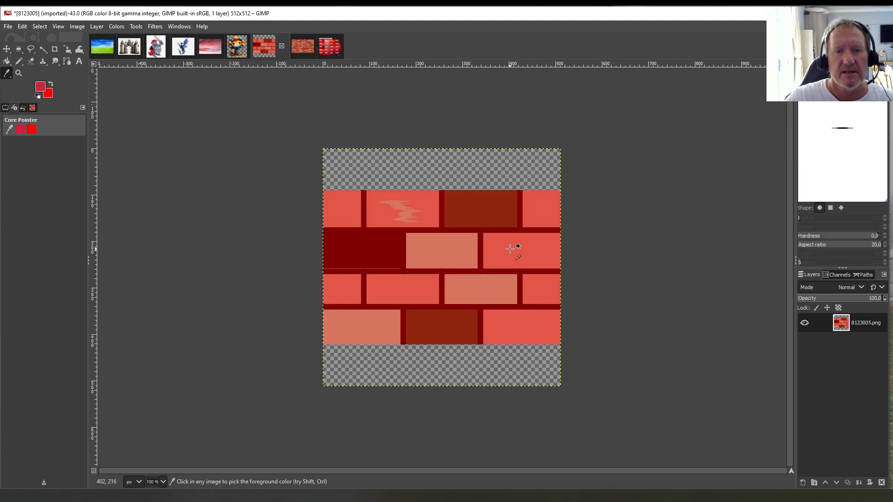
left_click(7, 61)
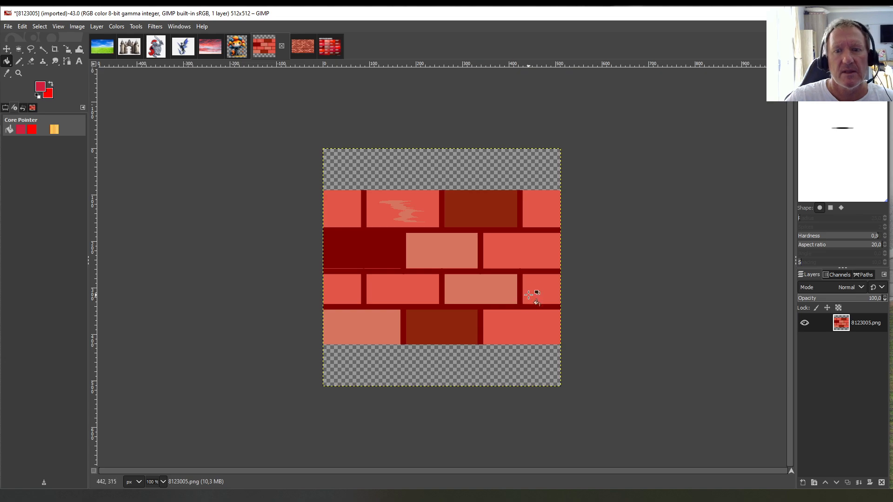
left_click(523, 251)
left_click(520, 325)
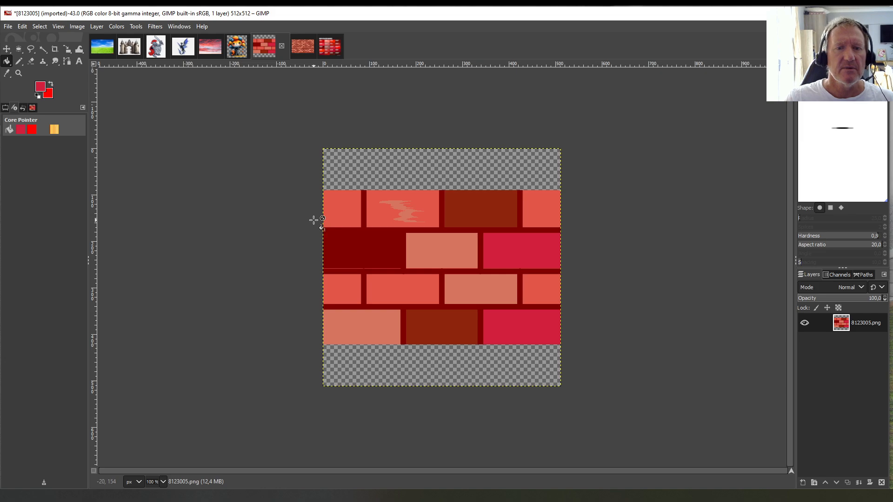
Go back to the red colour chart and sample an orange-red swatch as the foreground colour with the Color Picker.
left_click(330, 45)
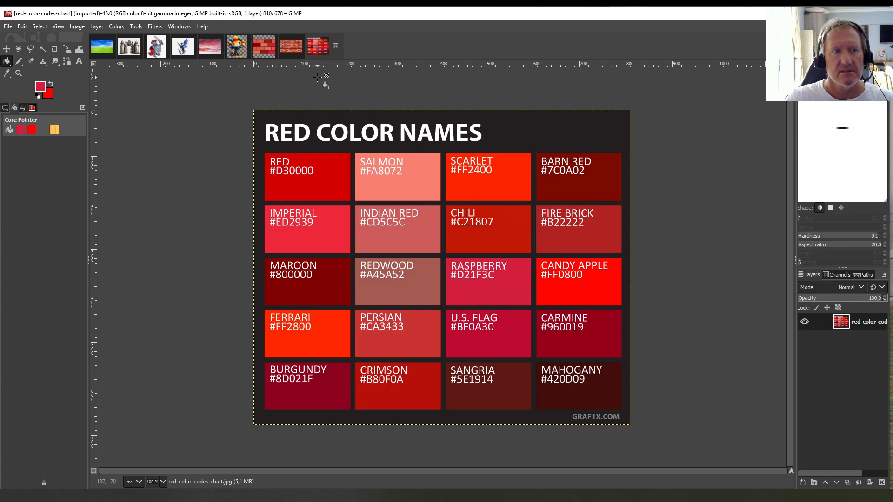
left_click(6, 74)
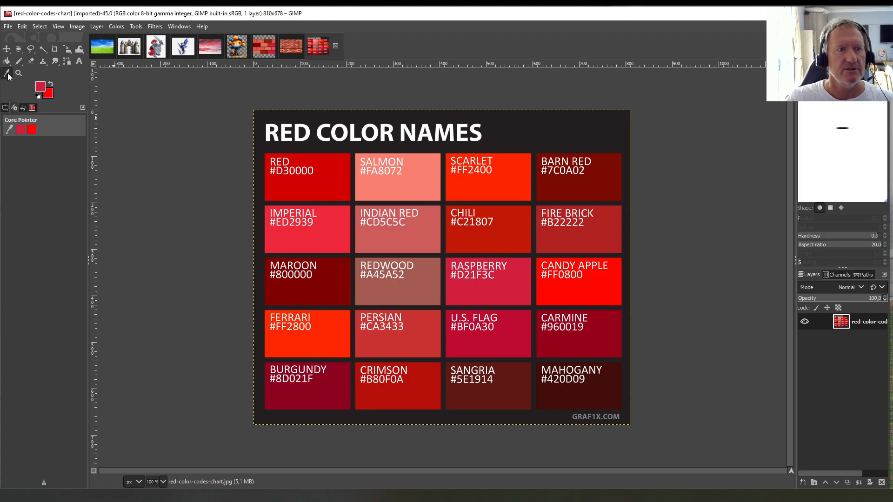
left_click(8, 74)
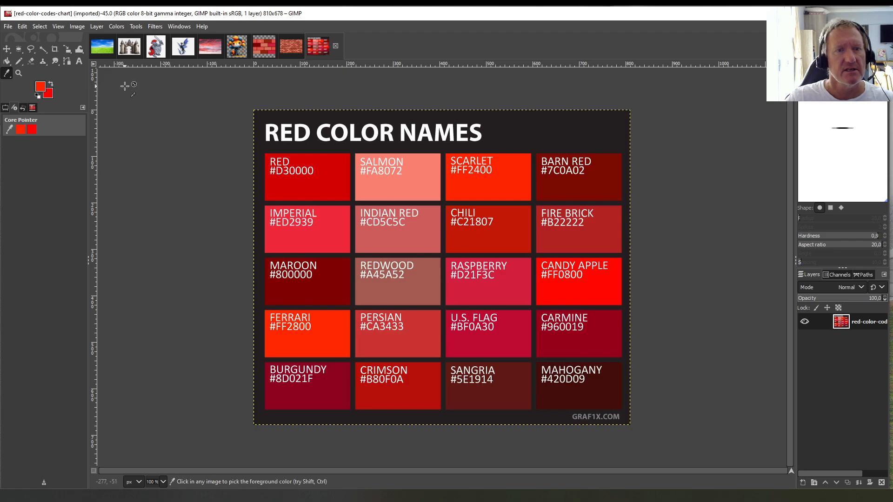
Return to the brick wall image and bucket-fill the second row's middle brick, the third row's last two bricks and the top row's last brick with orange-red.
left_click(259, 46)
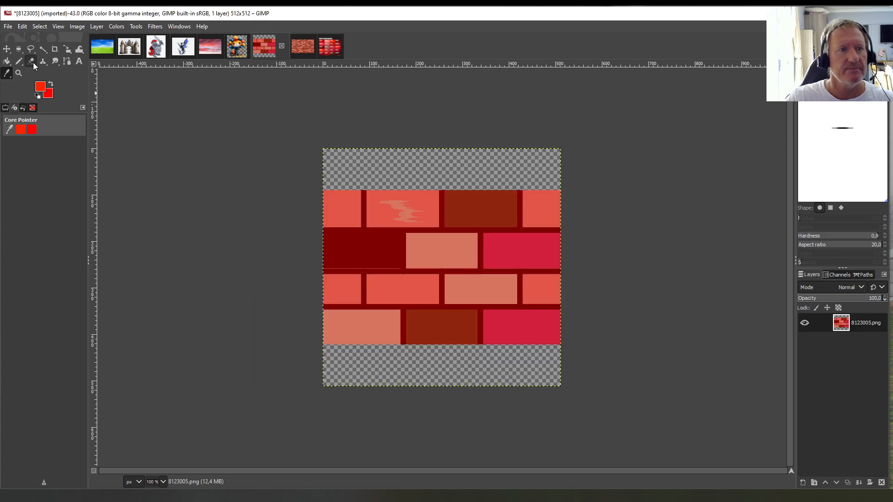
left_click(8, 61)
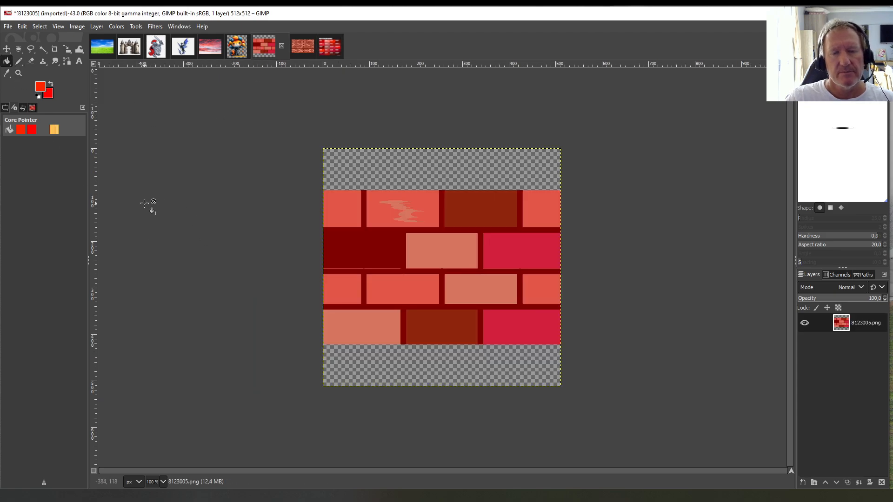
left_click(489, 283)
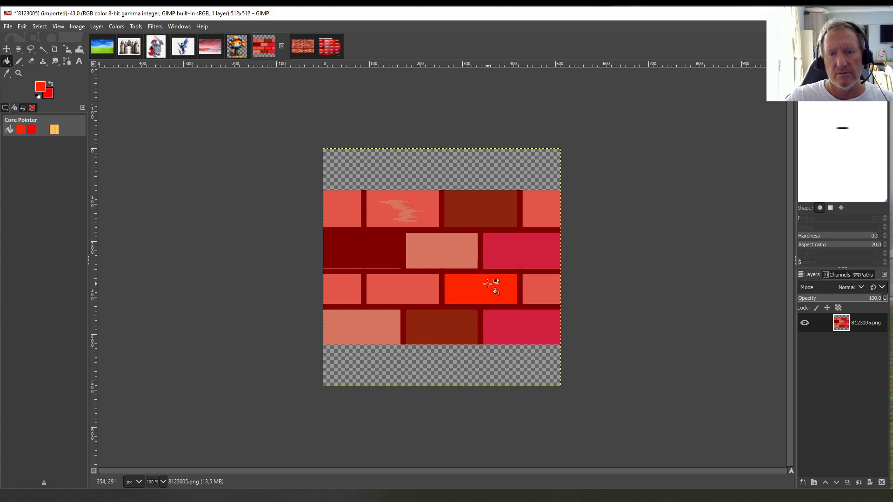
left_click(458, 256)
left_click(541, 211)
left_click(541, 283)
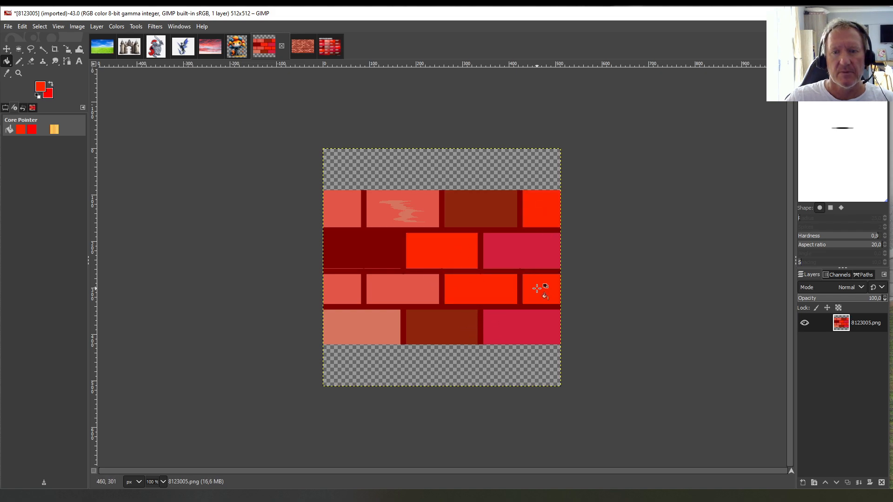
Go back to the red colour chart and sample the Burgundy swatch as the foreground colour with the Color Picker.
left_click(333, 46)
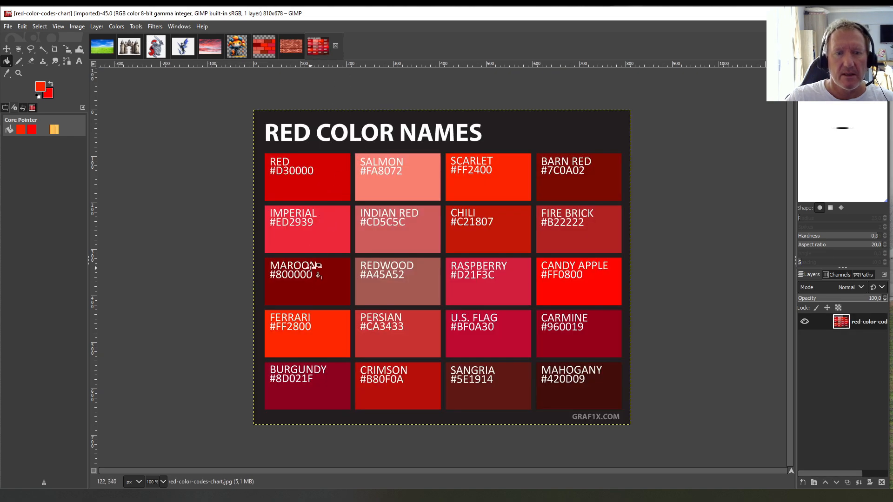
left_click(7, 73)
left_click(327, 386)
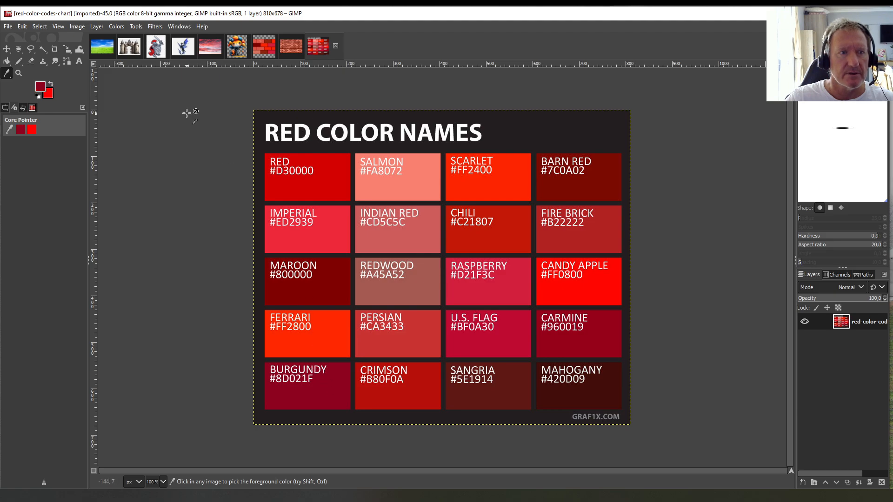
Bucket-fill the bottom row's first brick and the third row's second brick of the brick wall image with Burgundy.
left_click(7, 61)
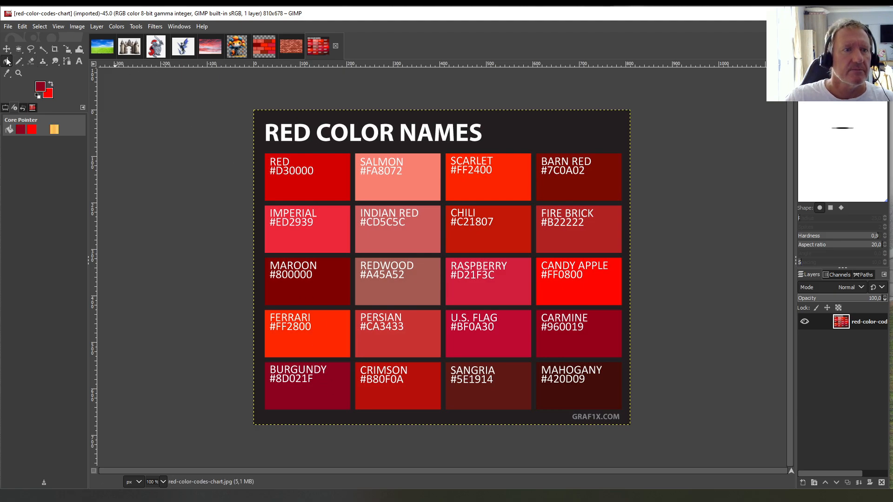
left_click(254, 42)
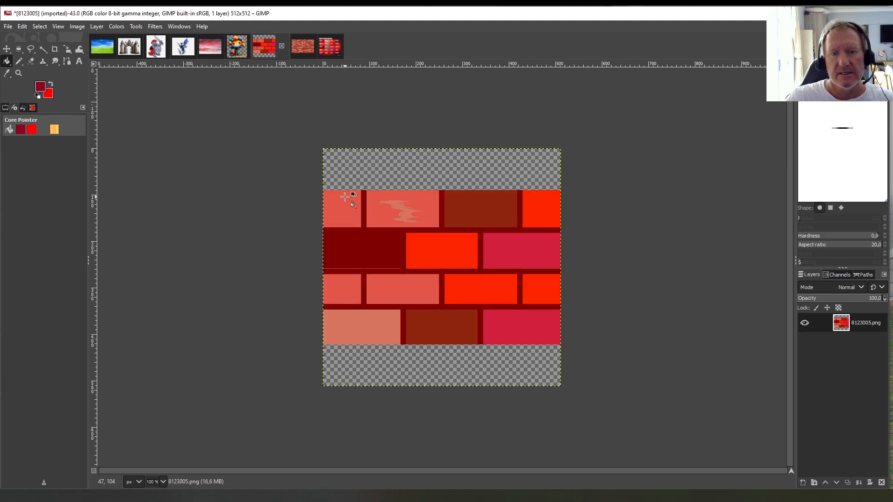
left_click(361, 328)
left_click(385, 294)
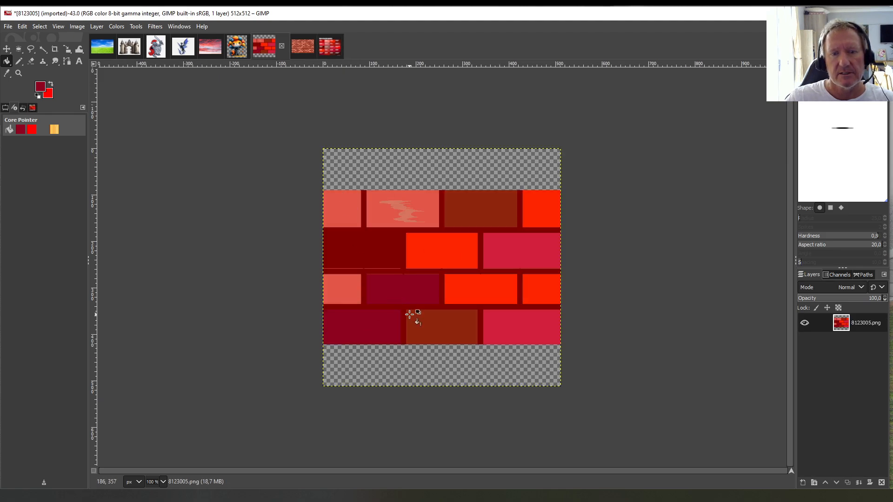
Bucket-fill the top row's second brick with Burgundy and paint over its light streaks in the same colour.
left_click(415, 207)
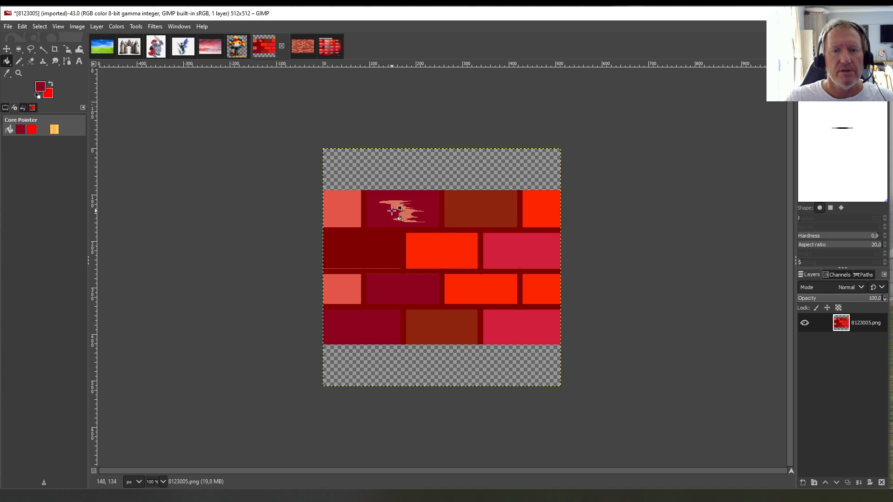
left_click(21, 63)
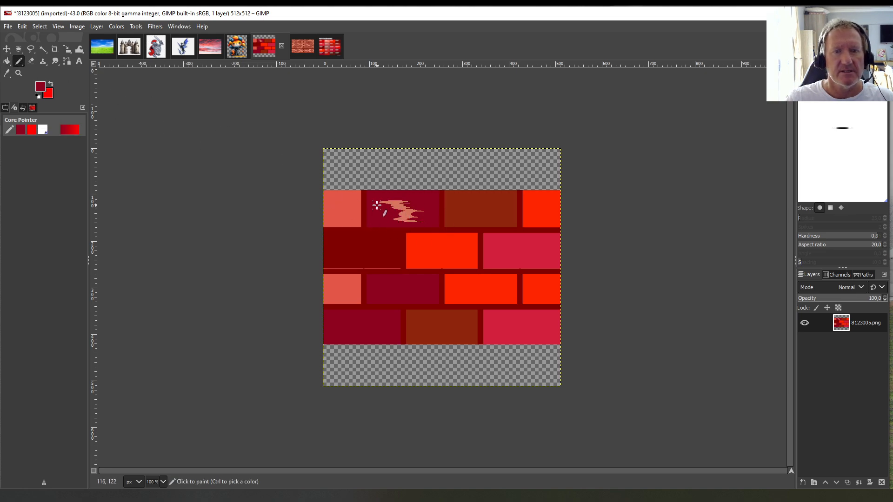
mouse_move(378, 205)
left_mouse_down()
mouse_move(403, 201)
mouse_move(419, 213)
mouse_move(417, 225)
mouse_move(395, 219)
mouse_move(405, 217)
left_mouse_up()
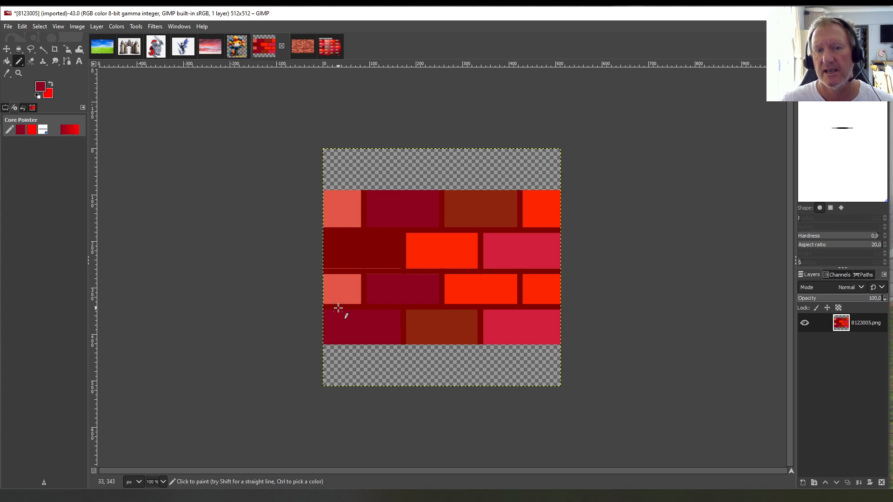
left_click(102, 50)
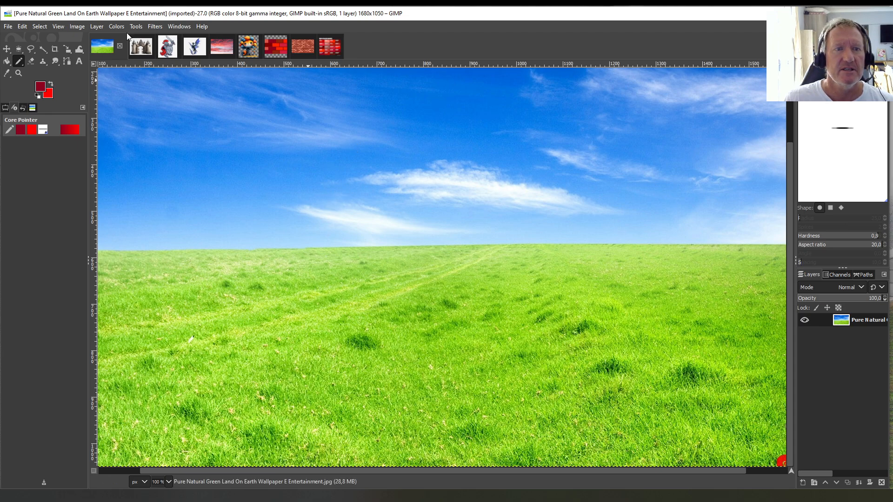
left_click(280, 50)
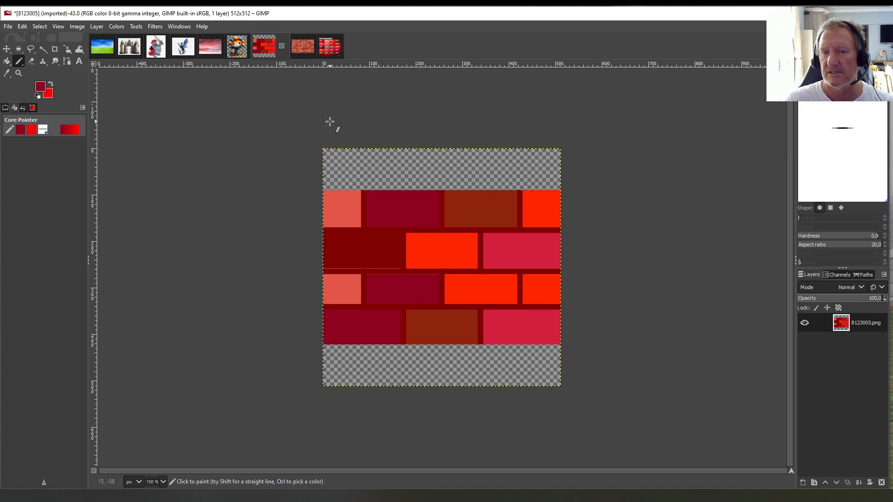